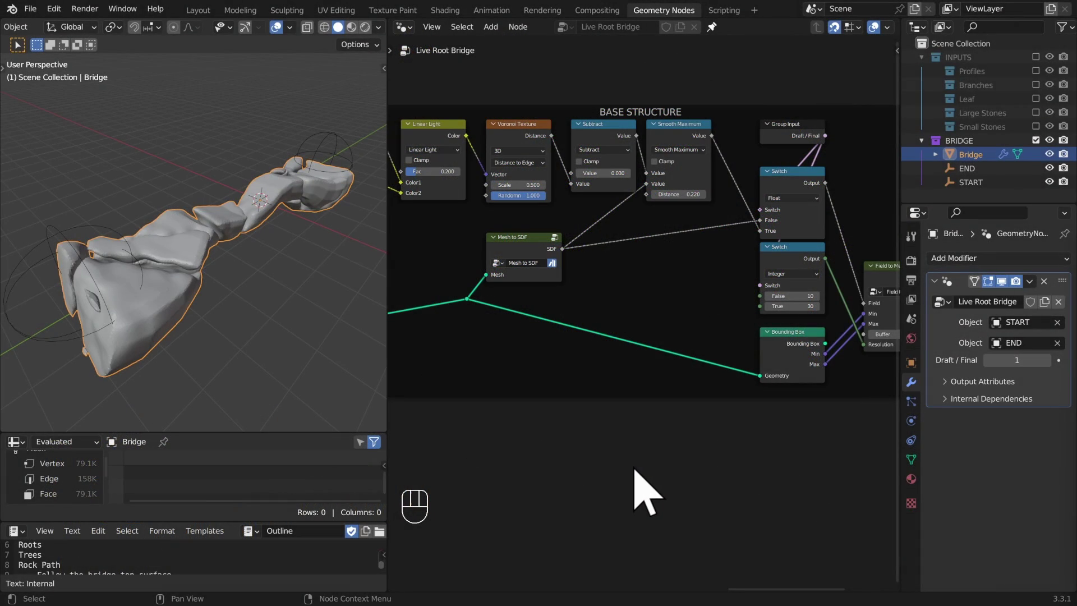
{"action": "middle_click_drag", "start_coordinate": [179, 337], "coordinate": [229, 235]}
{"action": "key", "text": "d"}
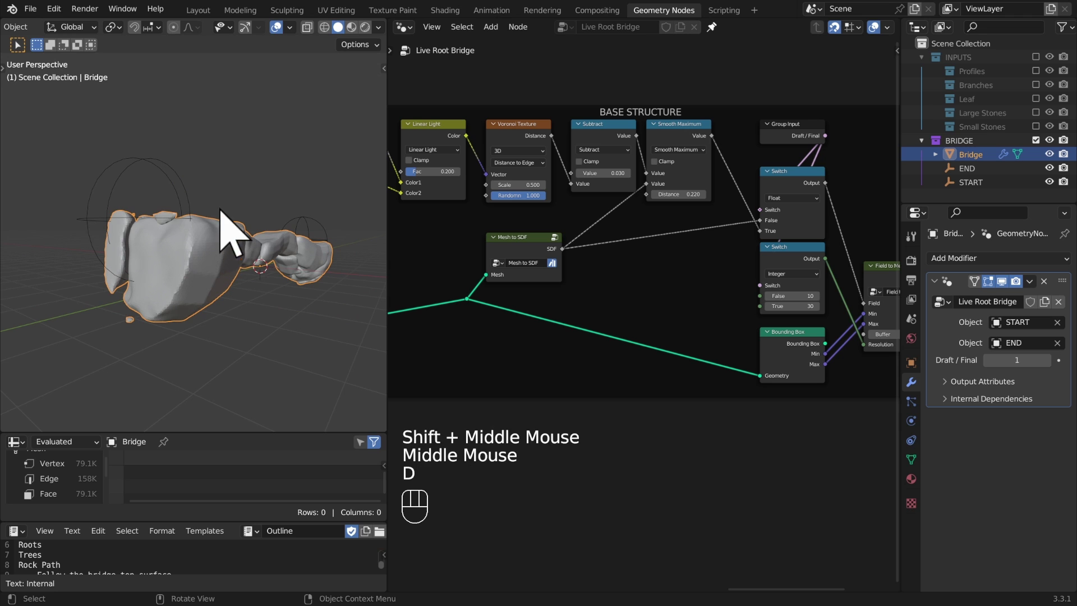
{"action": "left_click", "coordinate": [204, 212]}
{"action": "mouse_move", "coordinate": [204, 212]}
{"action": "left_mouse_down"}
{"action": "mouse_move", "coordinate": [223, 232]}
{"action": "mouse_move", "coordinate": [208, 307]}
{"action": "left_mouse_up"}
{"action": "middle_click_drag", "start_coordinate": [236, 272], "coordinate": [236, 213]}
{"action": "key", "text": "d"}
{"action": "right_click_drag", "start_coordinate": [235, 213], "coordinate": [221, 300]}
{"action": "key", "text": "d"}
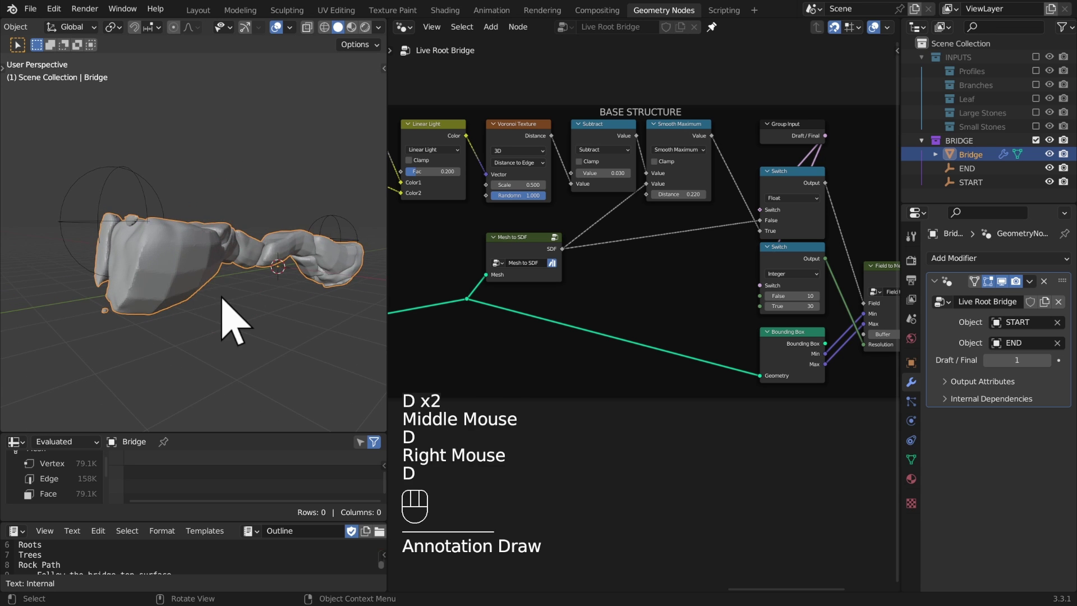
Draw annotation strokes running from the bridge's thick end along its surface and curving up to a small leaf shape above it
{"action": "middle_click_drag", "start_coordinate": [222, 300], "coordinate": [180, 295]}
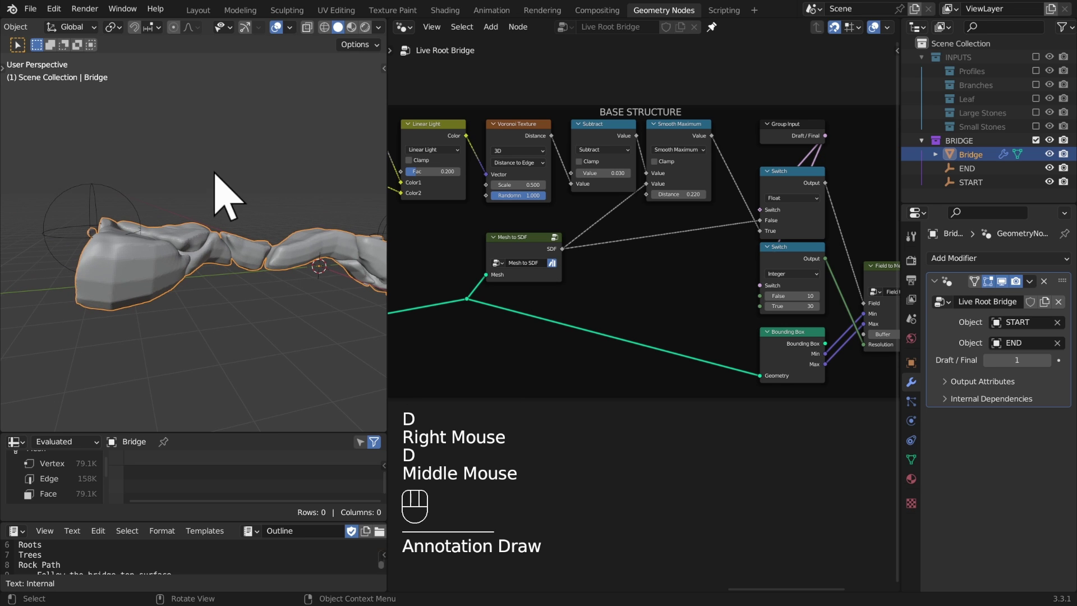
{"action": "key", "text": "d"}
{"action": "left_click_drag", "start_coordinate": [212, 177], "coordinate": [224, 176]}
{"action": "key", "text": "d"}
{"action": "key", "text": "d"}
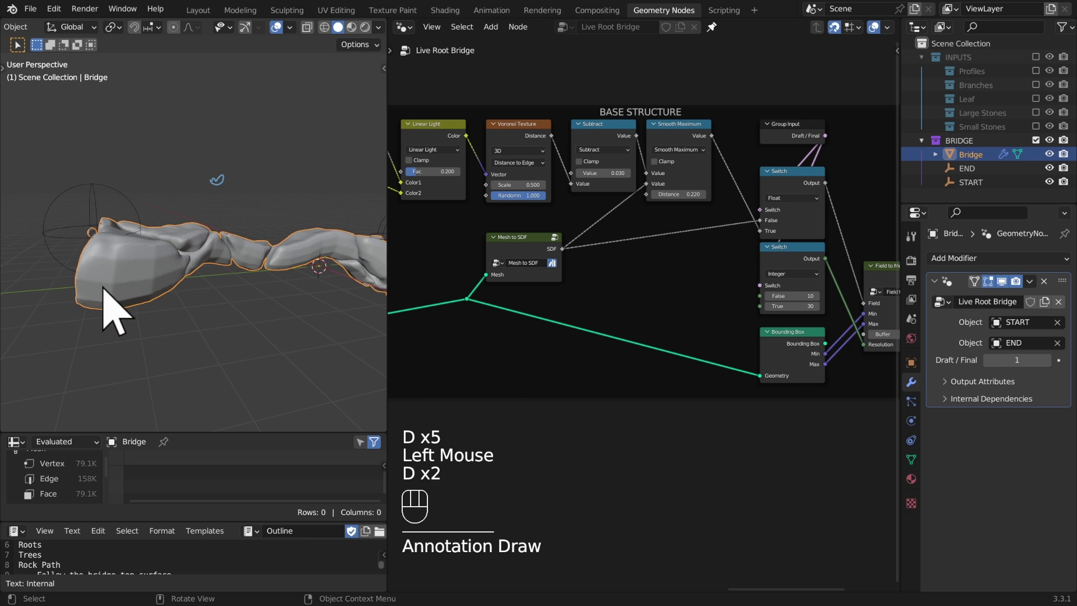
{"action": "mouse_move", "coordinate": [101, 280]}
{"action": "left_mouse_down"}
{"action": "mouse_move", "coordinate": [172, 280]}
{"action": "mouse_move", "coordinate": [143, 292]}
{"action": "mouse_move", "coordinate": [108, 285]}
{"action": "mouse_move", "coordinate": [115, 270]}
{"action": "mouse_move", "coordinate": [219, 233]}
{"action": "mouse_move", "coordinate": [227, 188]}
{"action": "left_mouse_up"}
{"action": "key", "text": "d"}
{"action": "key", "text": "d"}
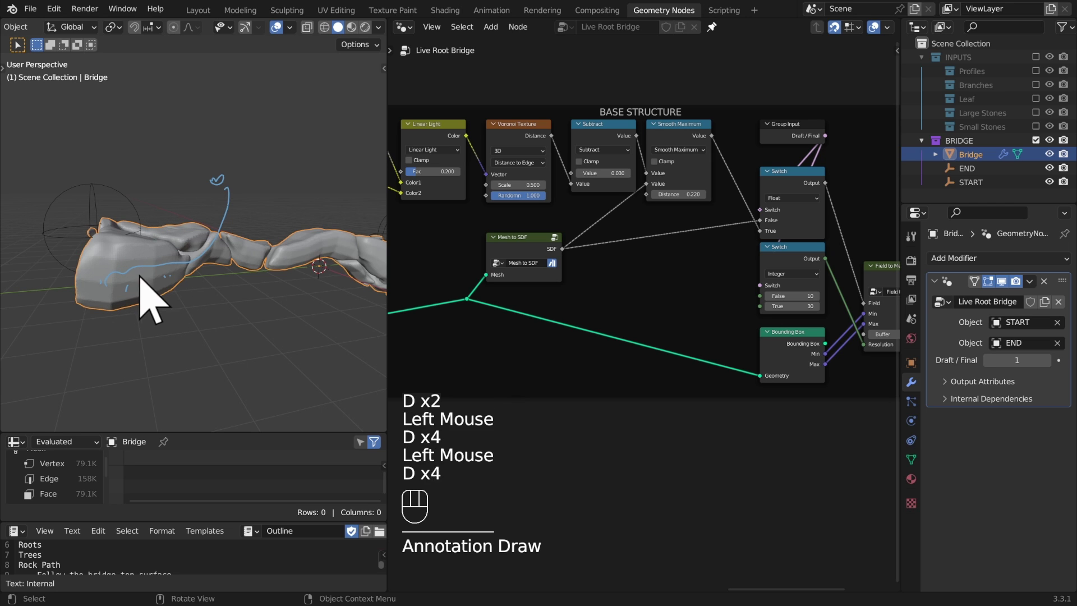
{"action": "key", "text": "d"}
{"action": "mouse_move", "coordinate": [137, 279]}
{"action": "left_mouse_down"}
{"action": "mouse_move", "coordinate": [178, 252]}
{"action": "mouse_move", "coordinate": [209, 194]}
{"action": "mouse_move", "coordinate": [183, 243]}
{"action": "mouse_move", "coordinate": [213, 197]}
{"action": "left_mouse_up"}
{"action": "key", "text": "d"}
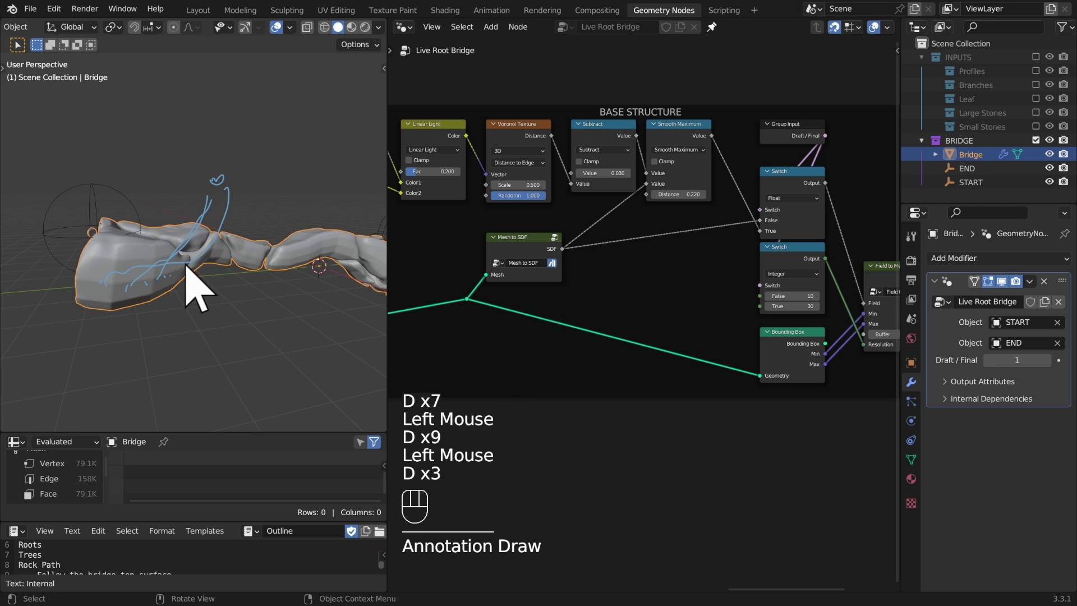
{"action": "key", "text": "d"}
{"action": "left_click_drag", "start_coordinate": [187, 264], "coordinate": [209, 198]}
{"action": "key", "text": "d"}
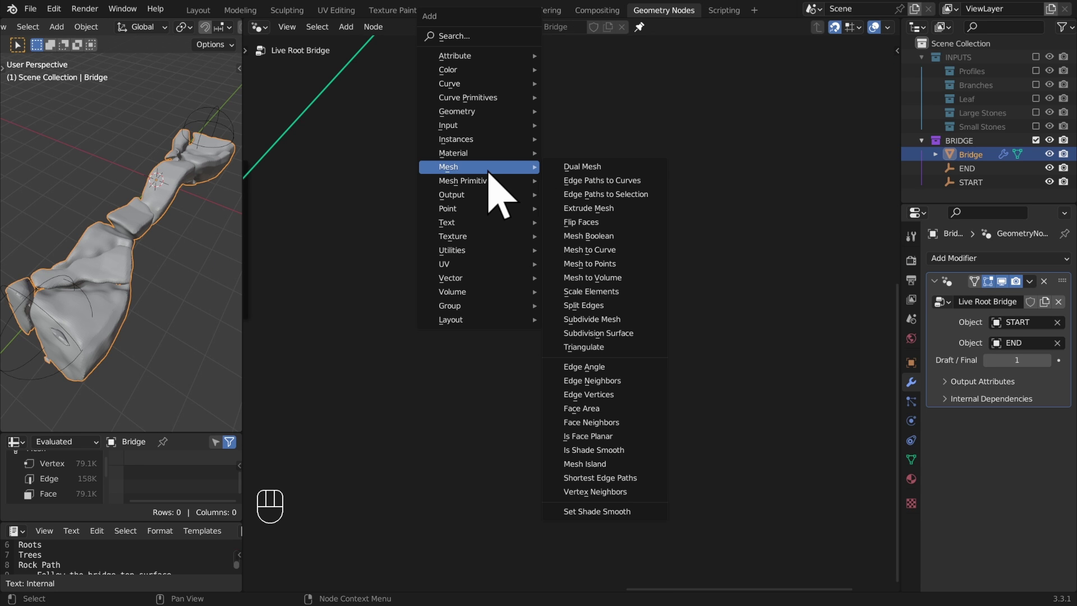
Add a Shortest Edge Paths node in an empty area of the Live Root Bridge node tree
{"action": "left_click", "coordinate": [627, 478]}
{"action": "left_click", "coordinate": [559, 269]}
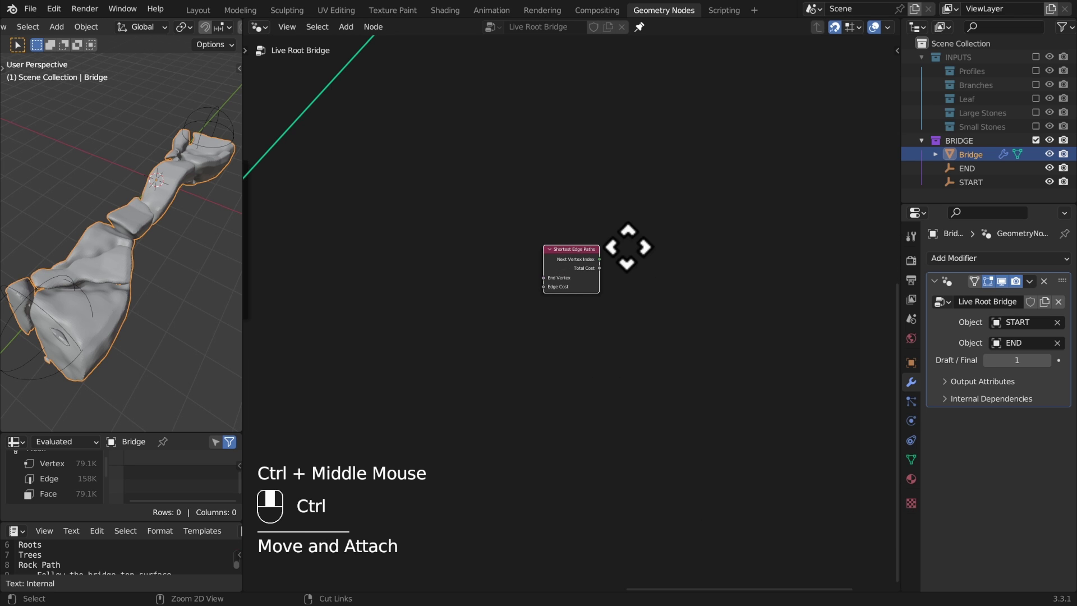
{"action": "middle_click_drag", "start_coordinate": [628, 246], "coordinate": [415, 157], "text": "ctrl"}
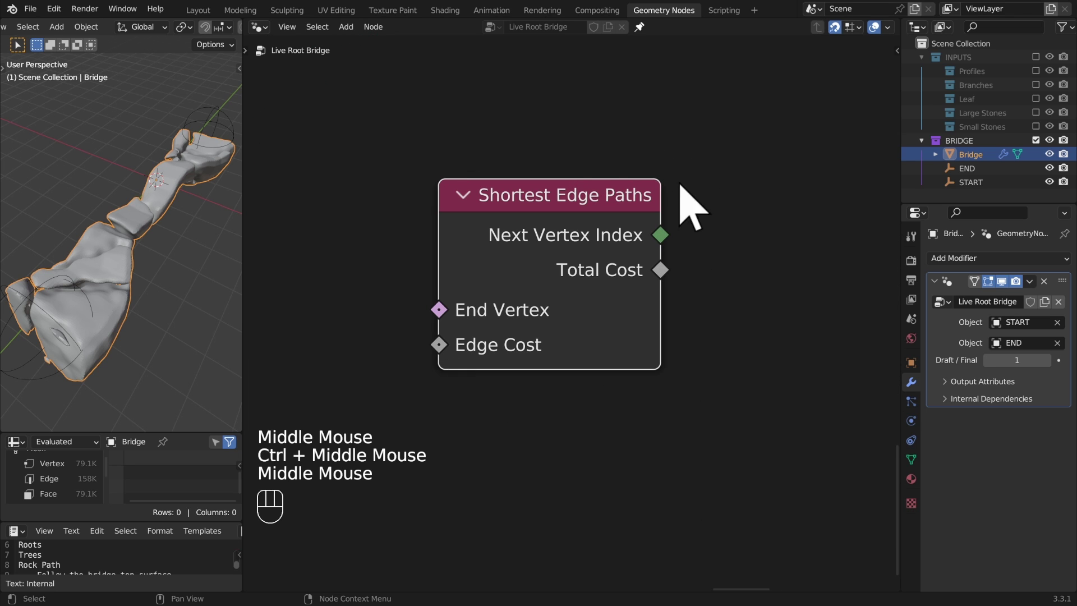
{"action": "left_click", "coordinate": [397, 284]}
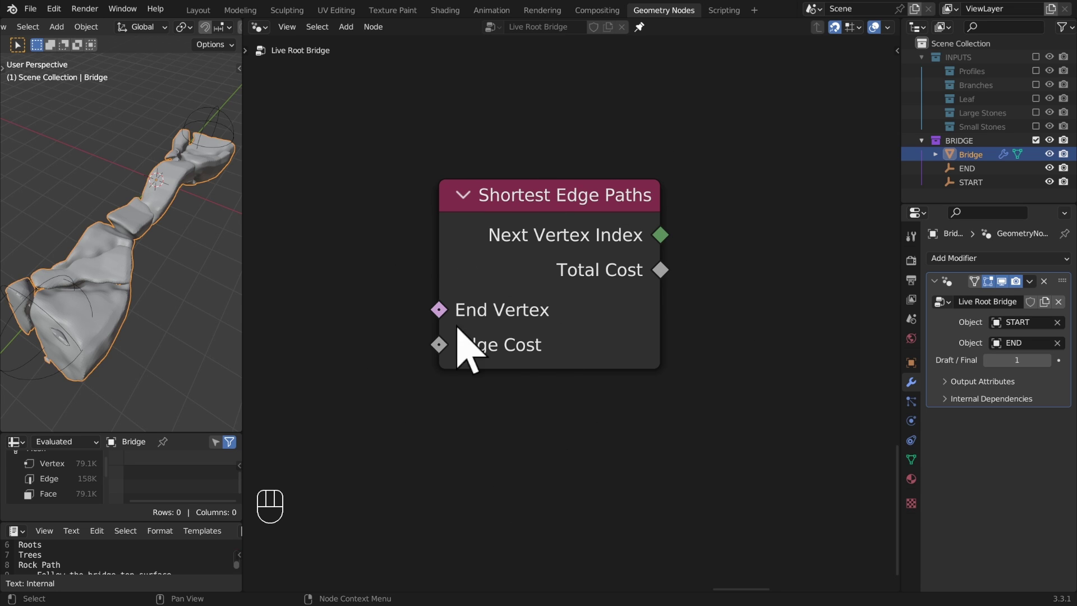
Add an Edge Paths to Curves node beside Shortest Edge Paths and widen it so its full title fits
{"action": "middle_click_drag", "start_coordinate": [557, 380], "coordinate": [401, 397]}
{"action": "key", "text": "shift+a"}
{"action": "mouse_move", "coordinate": [666, 279]}
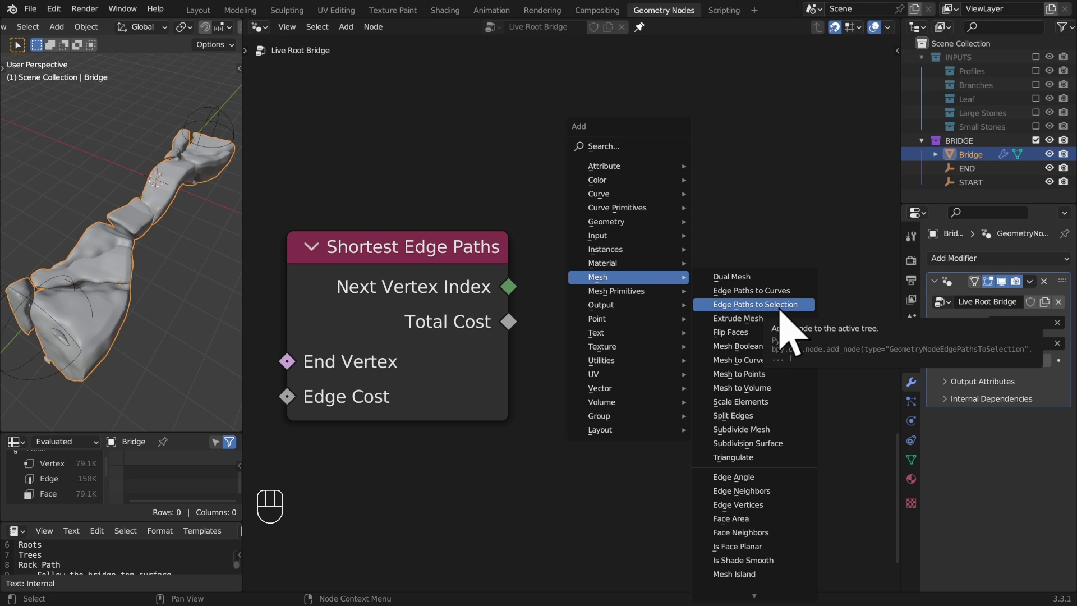
{"action": "left_click", "coordinate": [756, 294]}
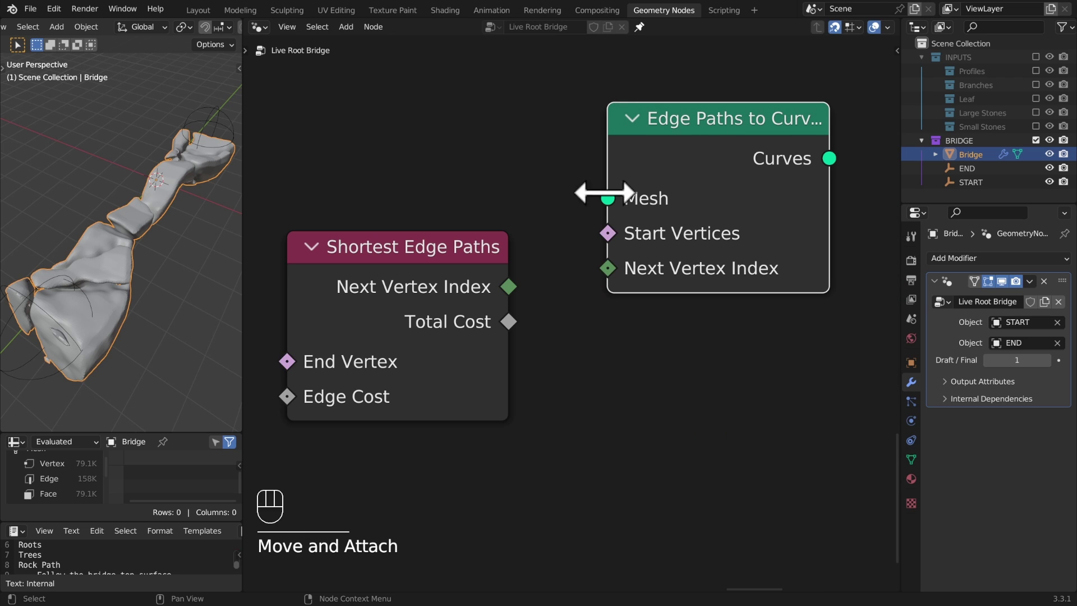
{"action": "middle_click_drag", "start_coordinate": [782, 335], "coordinate": [843, 343]}
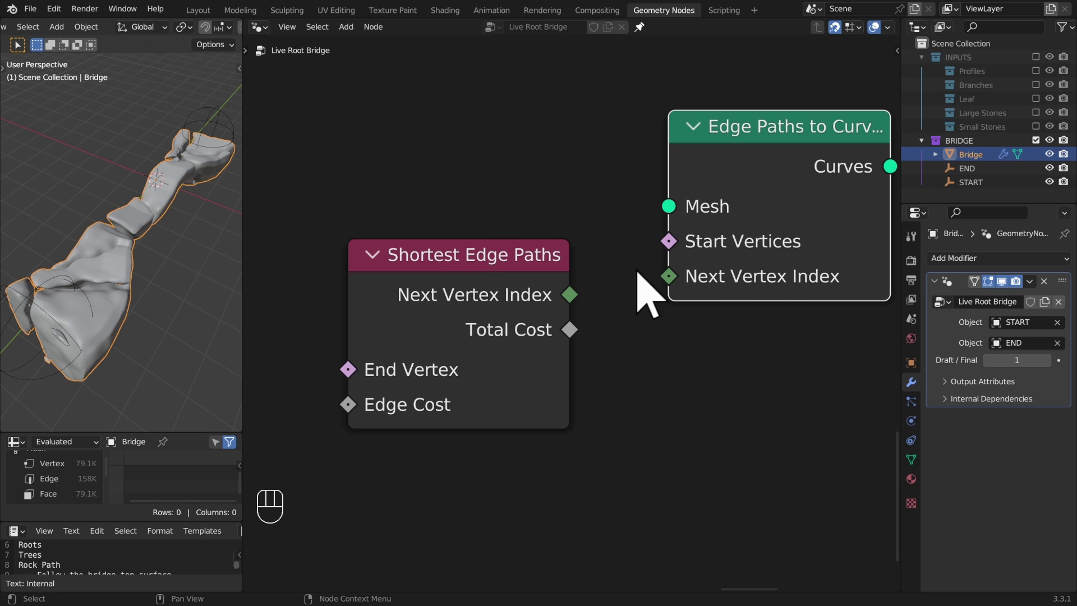
{"action": "left_click_drag", "start_coordinate": [778, 258], "coordinate": [745, 245]}
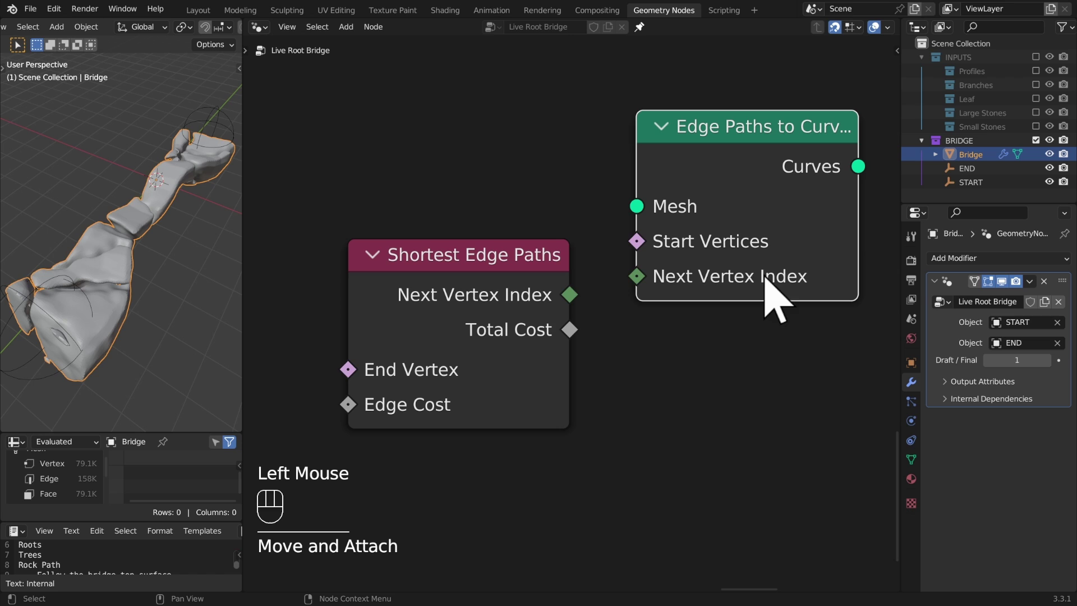
{"action": "left_click_drag", "start_coordinate": [855, 267], "coordinate": [886, 268]}
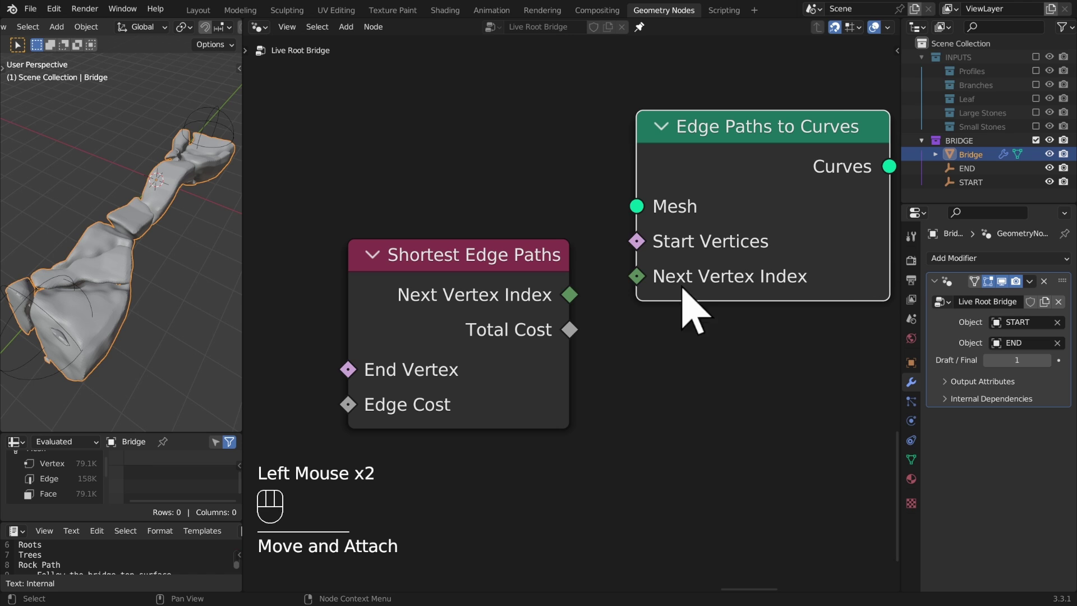
Connect the Next Vertex Index output of Shortest Edge Paths to the matching Edge Paths to Curves input, and raise the curves node slightly
{"action": "left_click", "coordinate": [573, 300]}
{"action": "left_click_drag", "start_coordinate": [573, 299], "coordinate": [638, 276]}
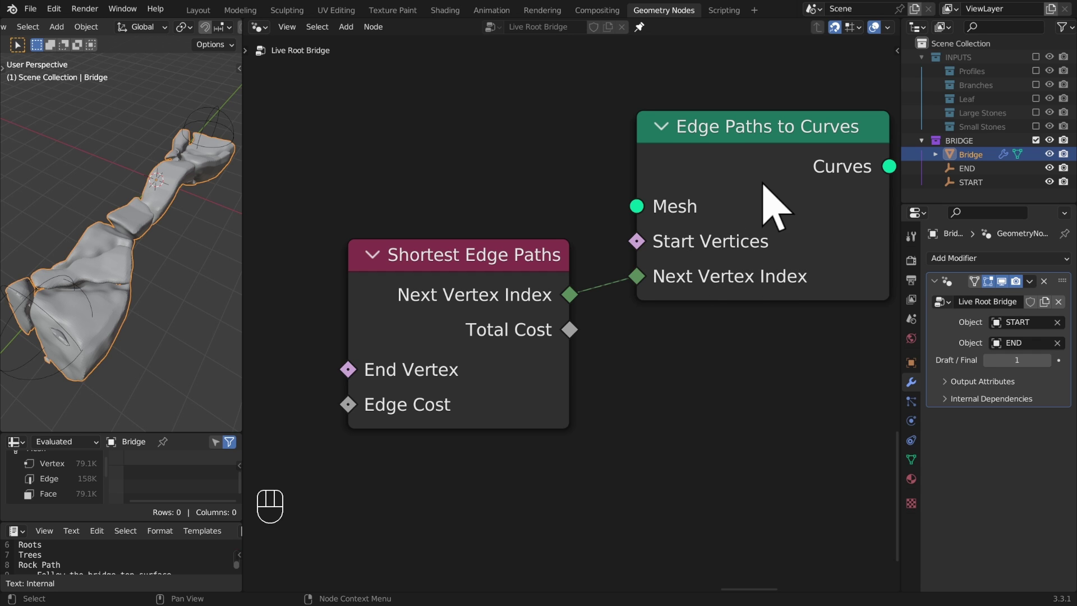
{"action": "left_click_drag", "start_coordinate": [763, 184], "coordinate": [761, 153]}
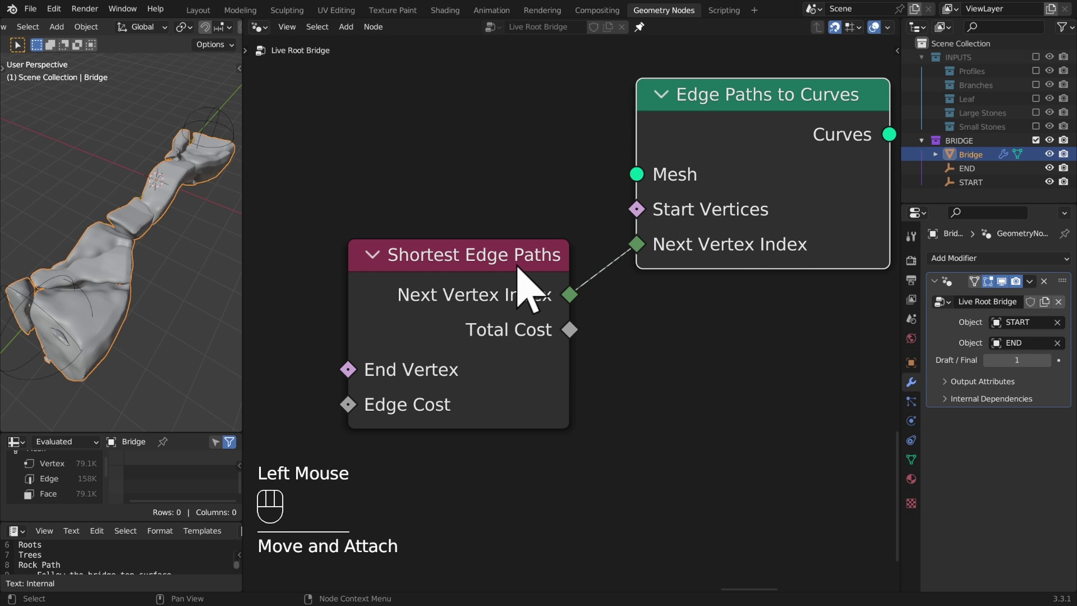
Add a Grid mesh primitive node ahead of the path nodes and preview its mesh output
{"action": "scroll", "coordinate": [517, 267], "scroll_direction": "down", "scroll_amount": 3}
{"action": "middle_click_drag", "start_coordinate": [523, 225], "coordinate": [546, 214]}
{"action": "key", "text": "shift+a"}
{"action": "mouse_move", "coordinate": [542, 198]}
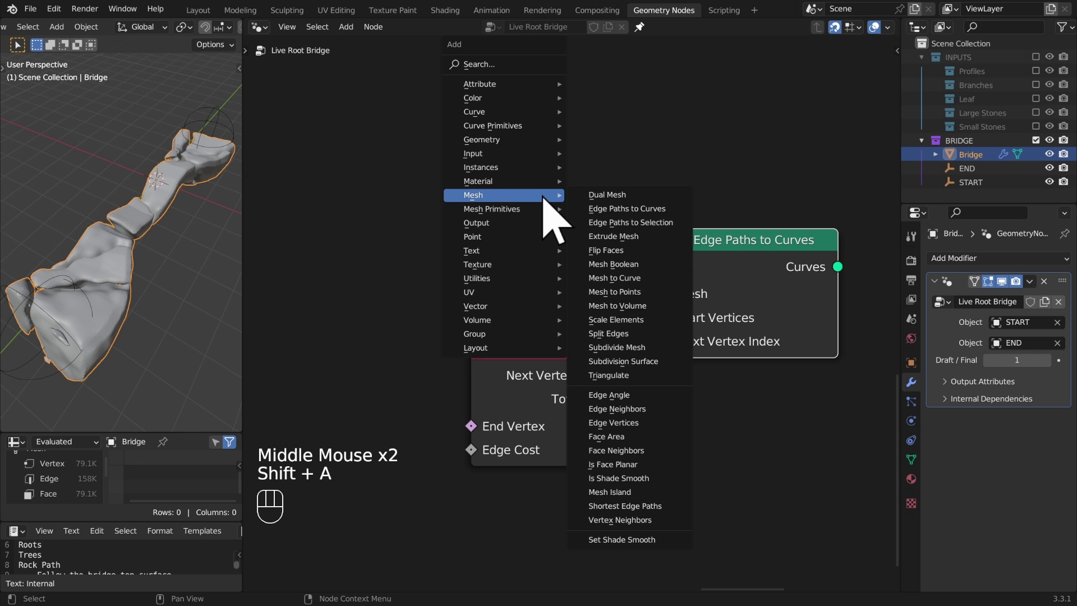
{"action": "mouse_move", "coordinate": [518, 213]}
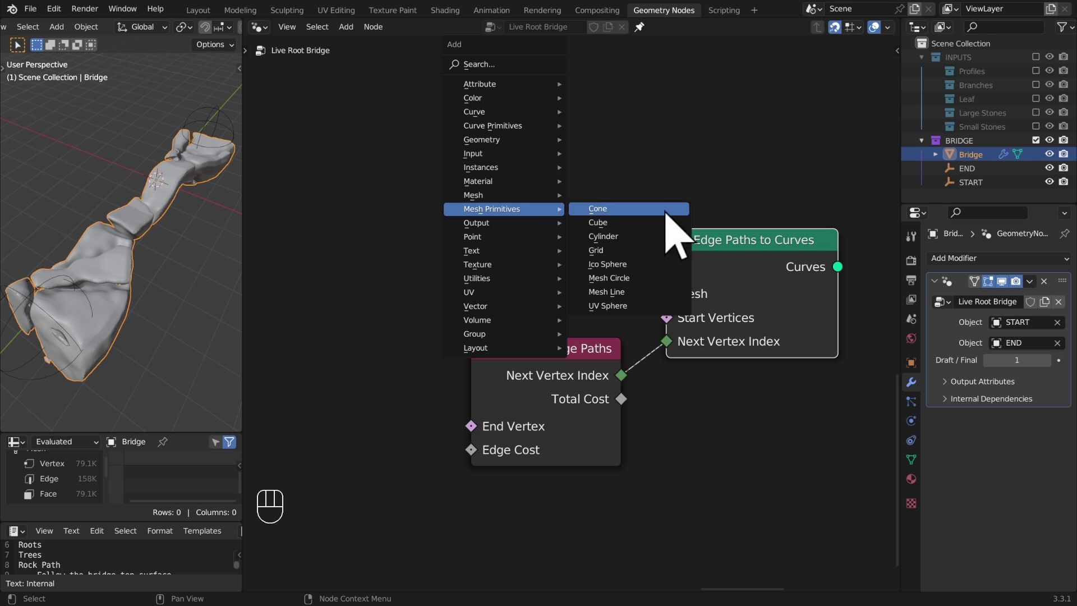
{"action": "left_click", "coordinate": [644, 250]}
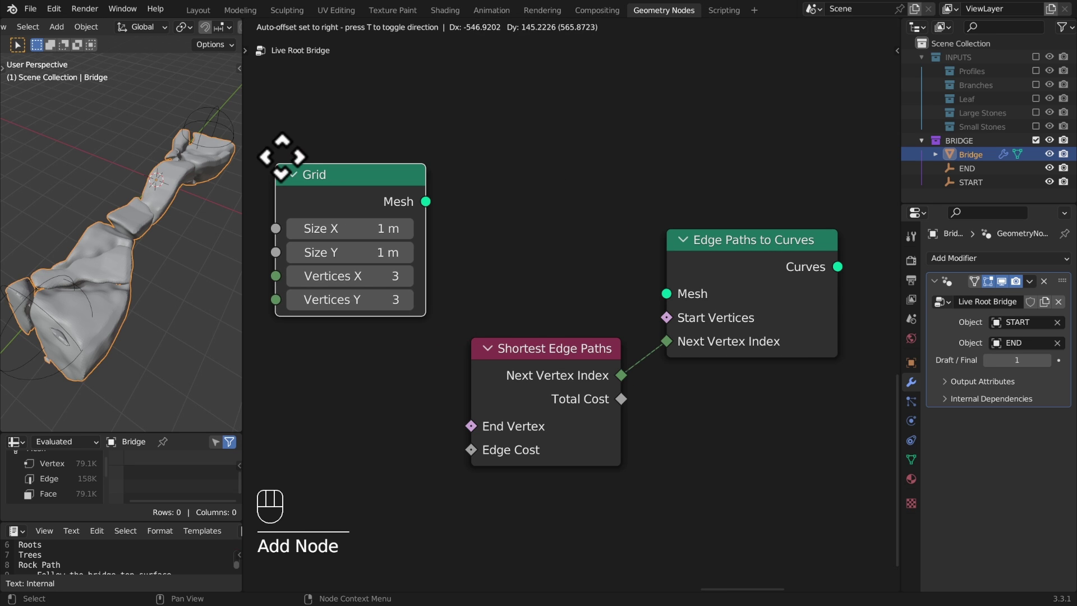
{"action": "left_click", "coordinate": [278, 161]}
{"action": "left_click", "coordinate": [324, 201], "text": "alt+shift"}
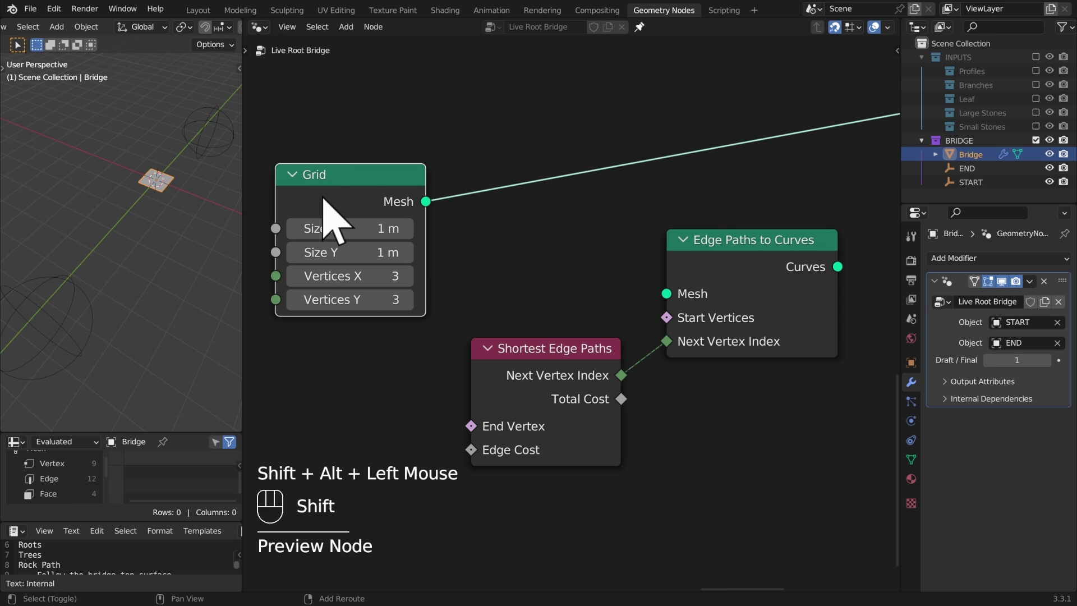
Frame the previewed grid in top view, turn on the wireframe overlay, and deselect the object
{"action": "left_click", "coordinate": [159, 176]}
{"action": "key", "text": "KP_Decimal"}
{"action": "key", "text": "KP_7"}
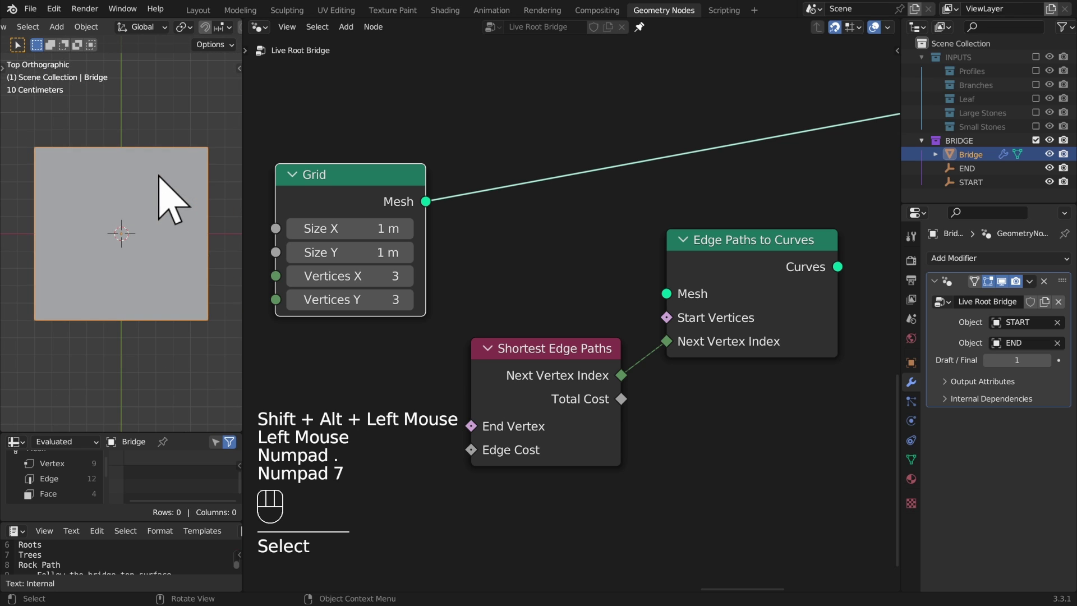
{"action": "middle_click_drag", "start_coordinate": [159, 176], "coordinate": [163, 180], "text": "ctrl"}
{"action": "scroll", "coordinate": [204, 33], "scroll_direction": "down", "scroll_amount": 3}
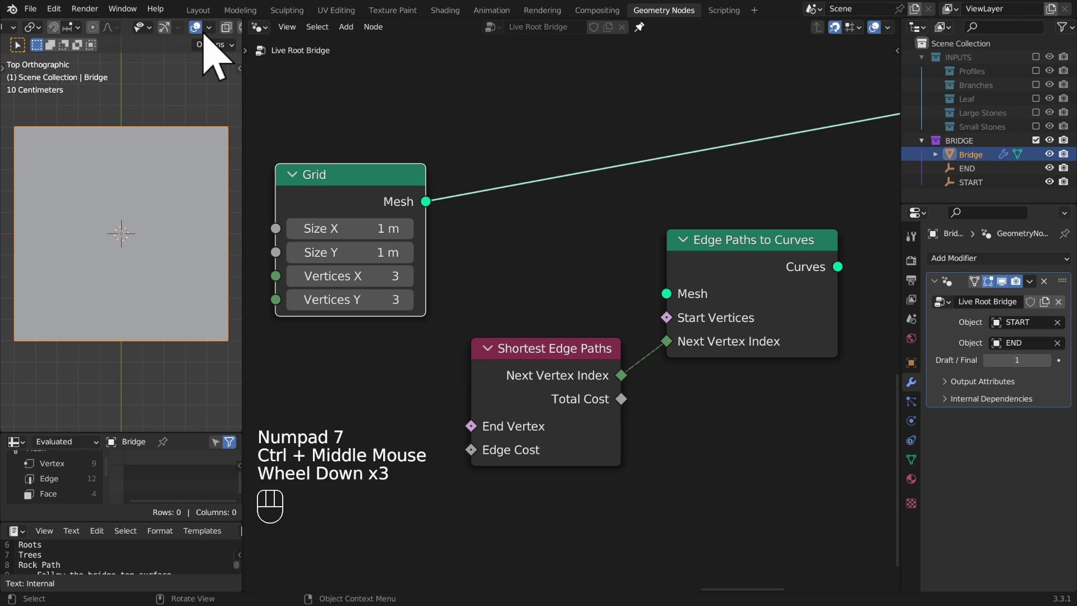
{"action": "left_click", "coordinate": [207, 28]}
{"action": "left_click", "coordinate": [122, 260]}
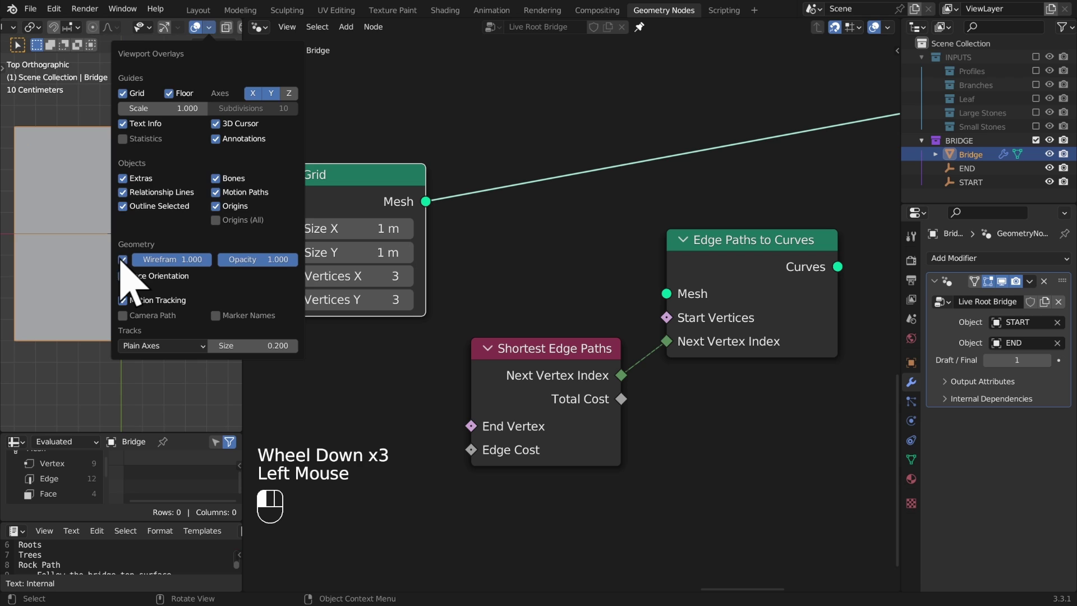
{"action": "left_click", "coordinate": [37, 268]}
{"action": "left_click", "coordinate": [115, 397]}
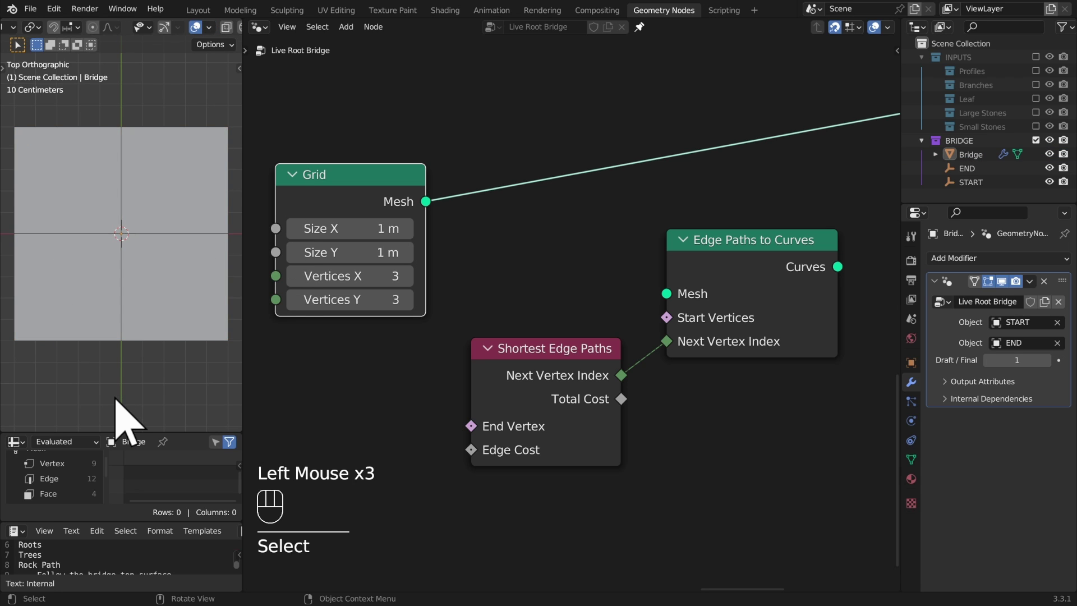
Set both Vertices X and Vertices Y of the Grid node to 10
{"action": "left_click_drag", "start_coordinate": [385, 281], "coordinate": [378, 284]}
{"action": "key", "text": "Return"}
{"action": "scroll", "coordinate": [385, 276], "scroll_direction": "up", "scroll_amount": 1}
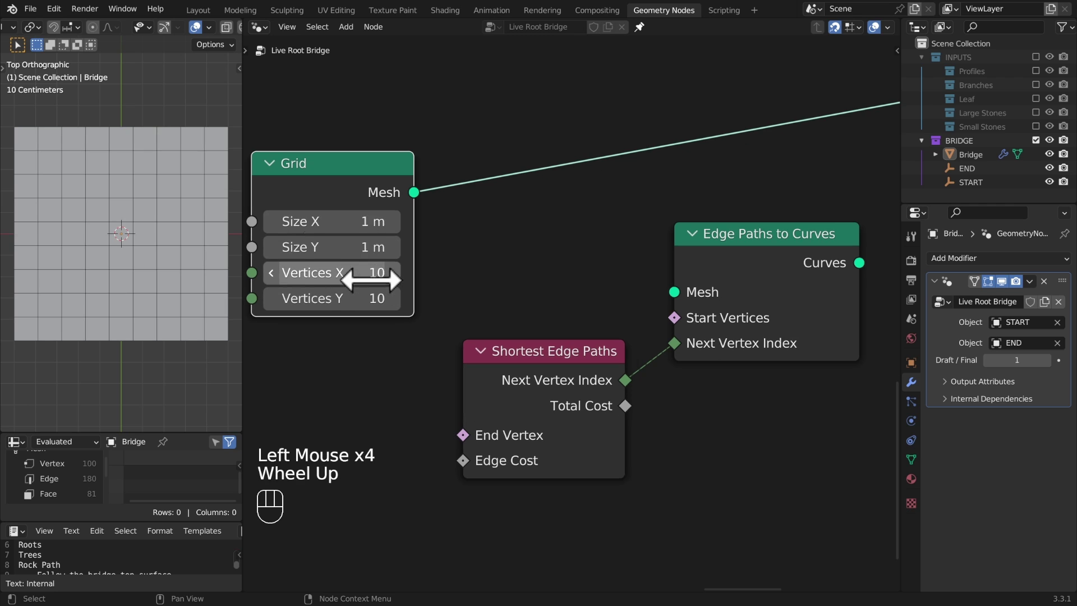
Widen the 3D viewport and shrink the outliner and properties area to give the node editor more room
{"action": "left_click_drag", "start_coordinate": [240, 137], "coordinate": [302, 143]}
{"action": "left_click_drag", "start_coordinate": [904, 143], "coordinate": [993, 144]}
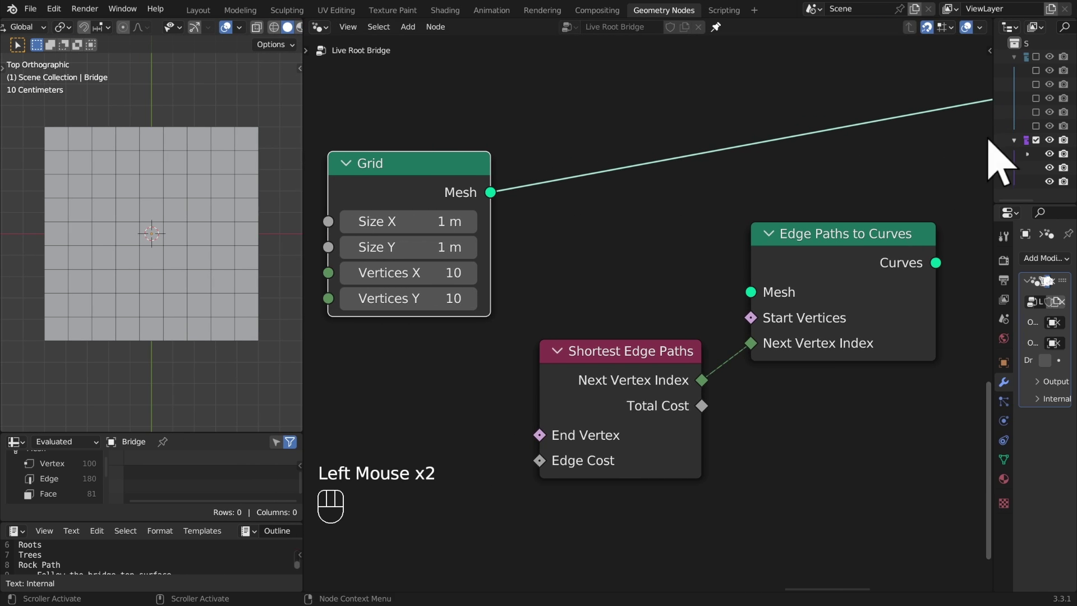
{"action": "middle_click_drag", "start_coordinate": [723, 166], "coordinate": [675, 180]}
{"action": "middle_click_drag", "start_coordinate": [230, 201], "coordinate": [224, 234], "text": "ctrl"}
{"action": "double_click", "coordinate": [224, 233]}
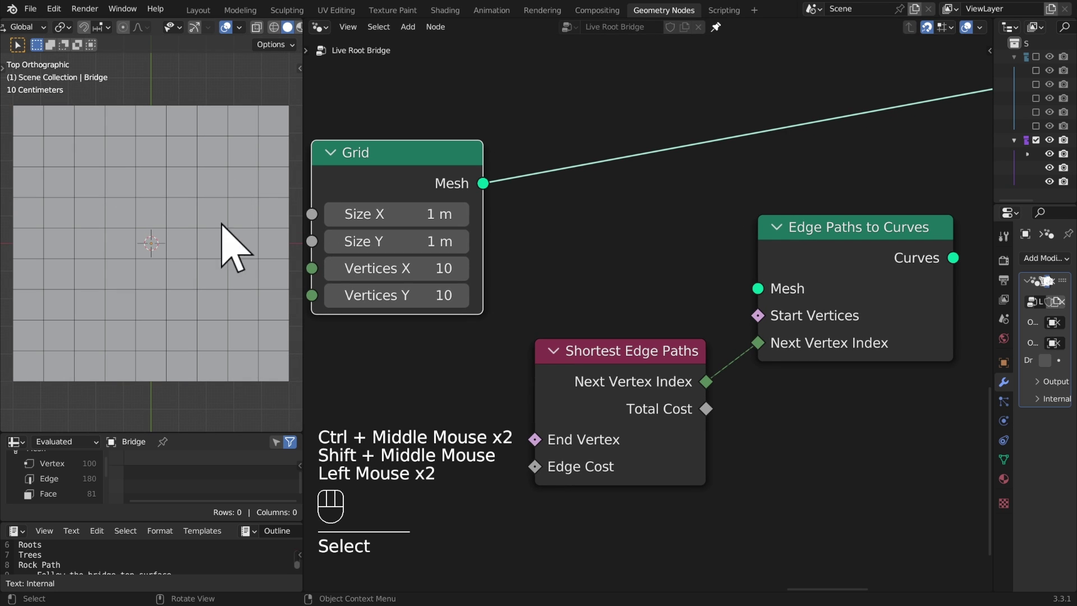
Connect the Grid's Mesh output to the Mesh input of Edge Paths to Curves and preview the resulting curves
{"action": "scroll", "coordinate": [570, 264], "scroll_direction": "down", "scroll_amount": 2}
{"action": "left_click", "coordinate": [438, 201]}
{"action": "left_click_drag", "start_coordinate": [439, 201], "coordinate": [481, 158]}
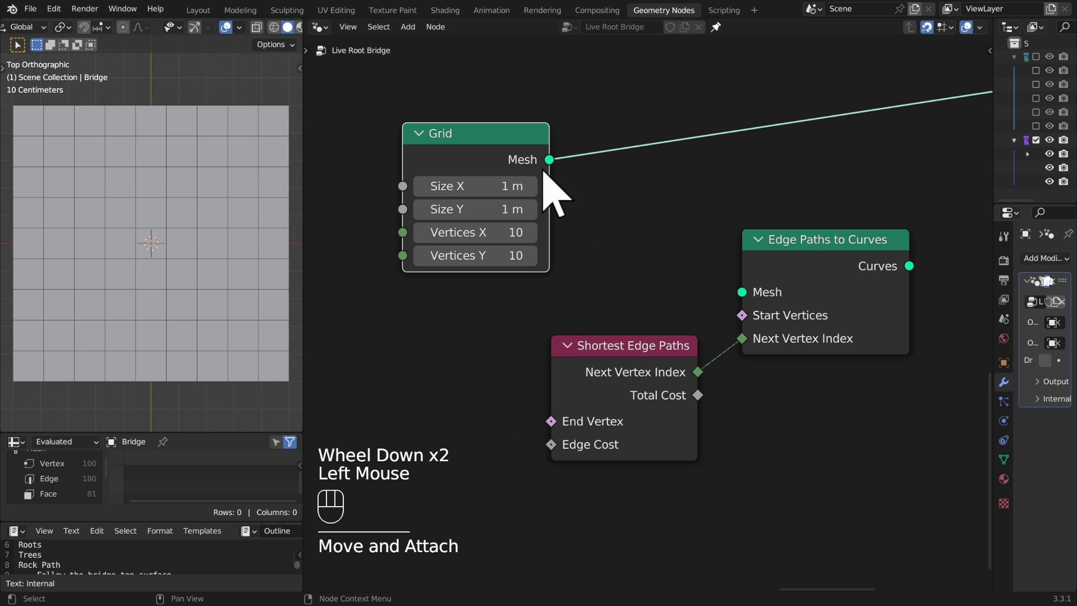
{"action": "left_click_drag", "start_coordinate": [549, 160], "coordinate": [743, 292]}
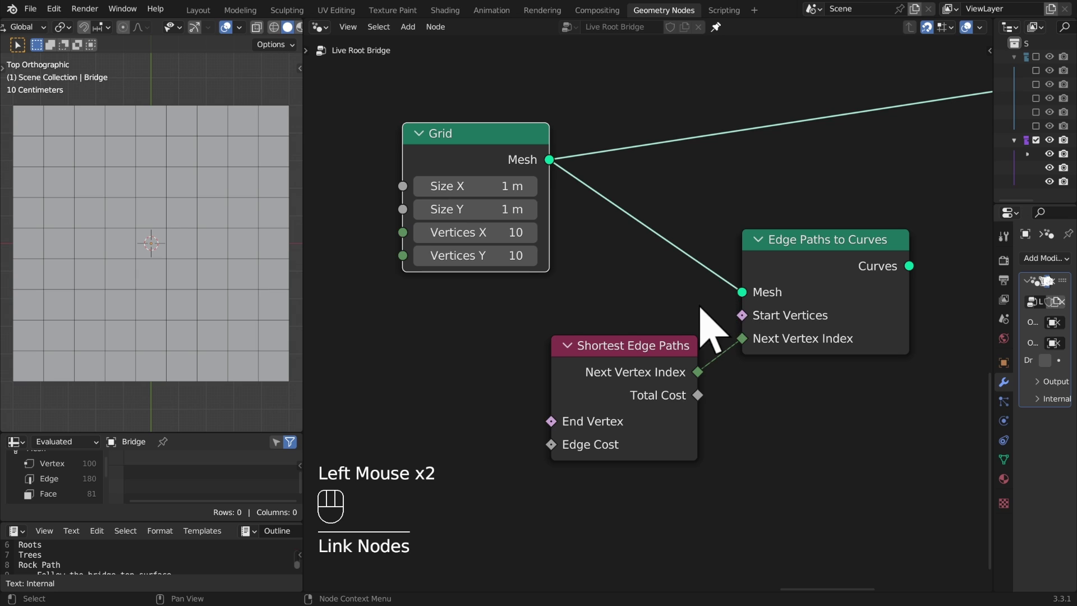
{"action": "middle_click_drag", "start_coordinate": [701, 308], "coordinate": [734, 290]}
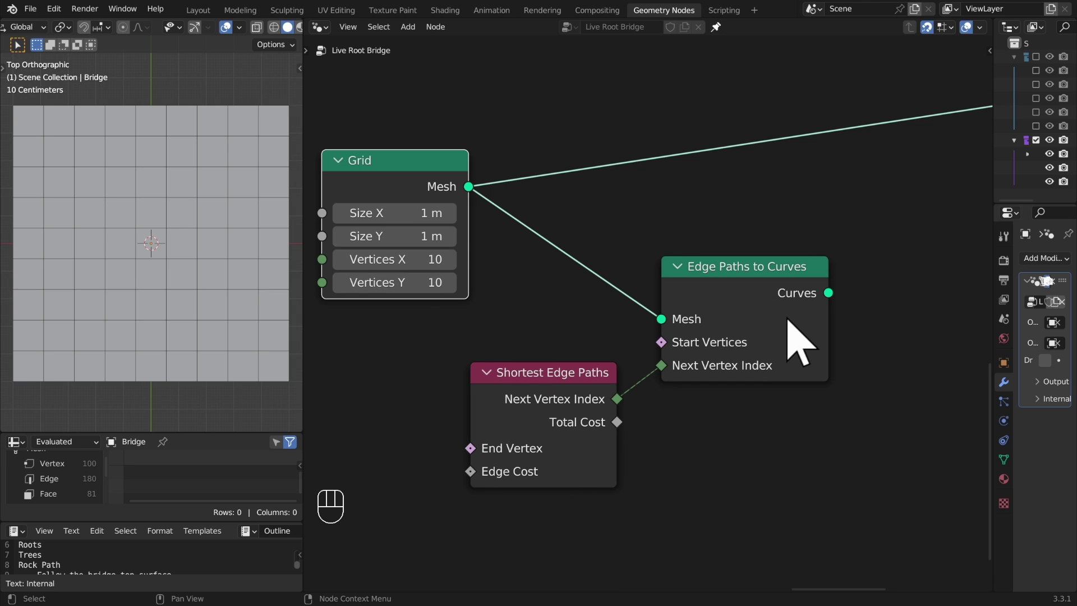
{"action": "left_click", "coordinate": [782, 279], "text": "alt+shift"}
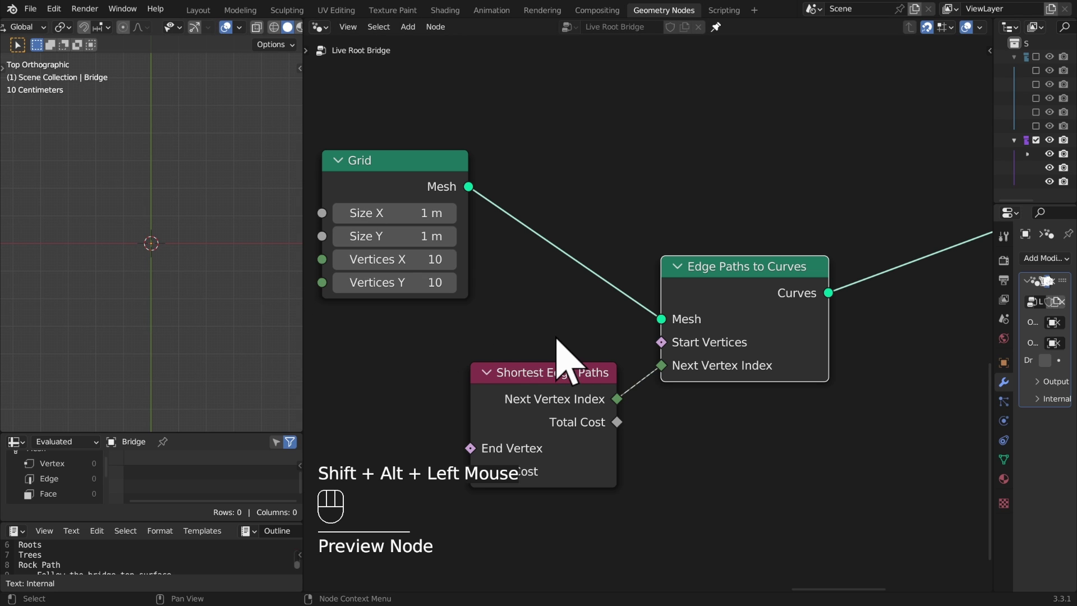
Move the Shortest Edge Paths node down and away from Edge Paths to Curves to free space between the nodes
{"action": "middle_click_drag", "start_coordinate": [536, 363], "coordinate": [849, 335]}
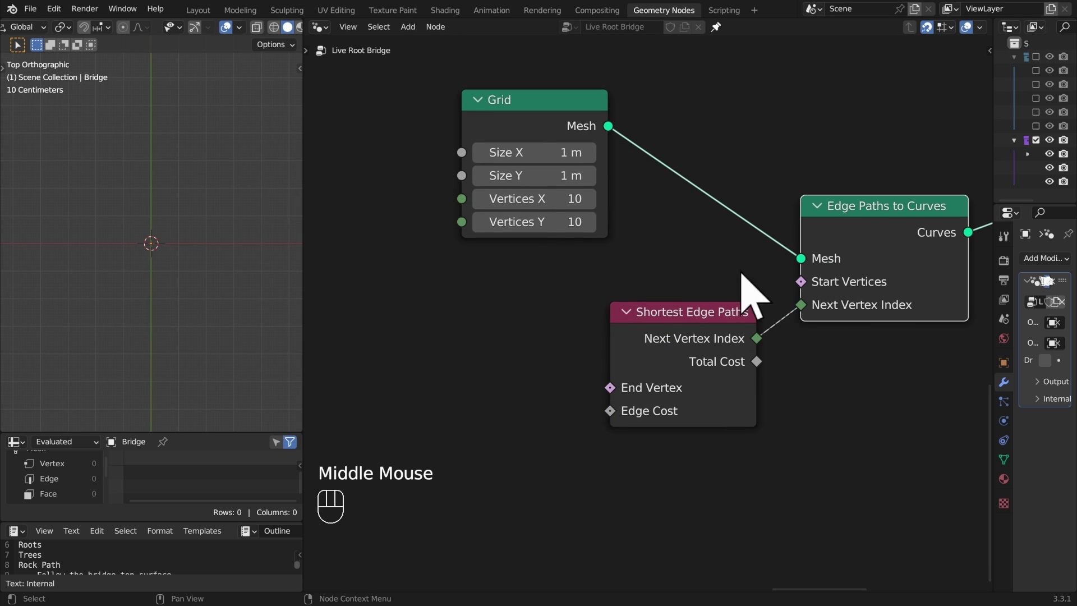
{"action": "left_click", "coordinate": [741, 336]}
{"action": "key", "text": "g"}
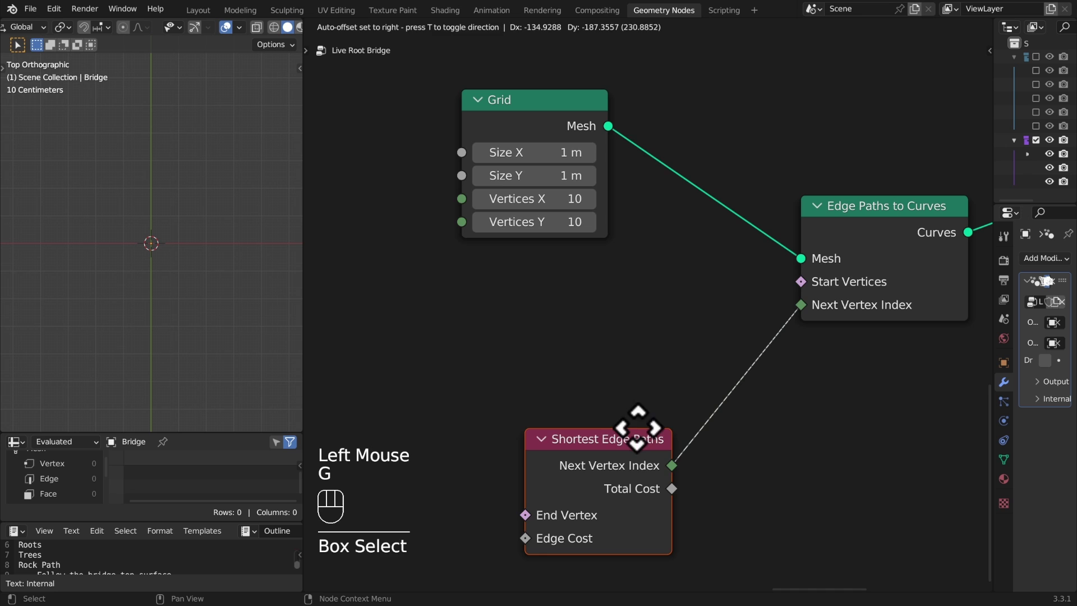
{"action": "left_click", "coordinate": [638, 428]}
{"action": "middle_click_drag", "start_coordinate": [615, 358], "coordinate": [764, 330]}
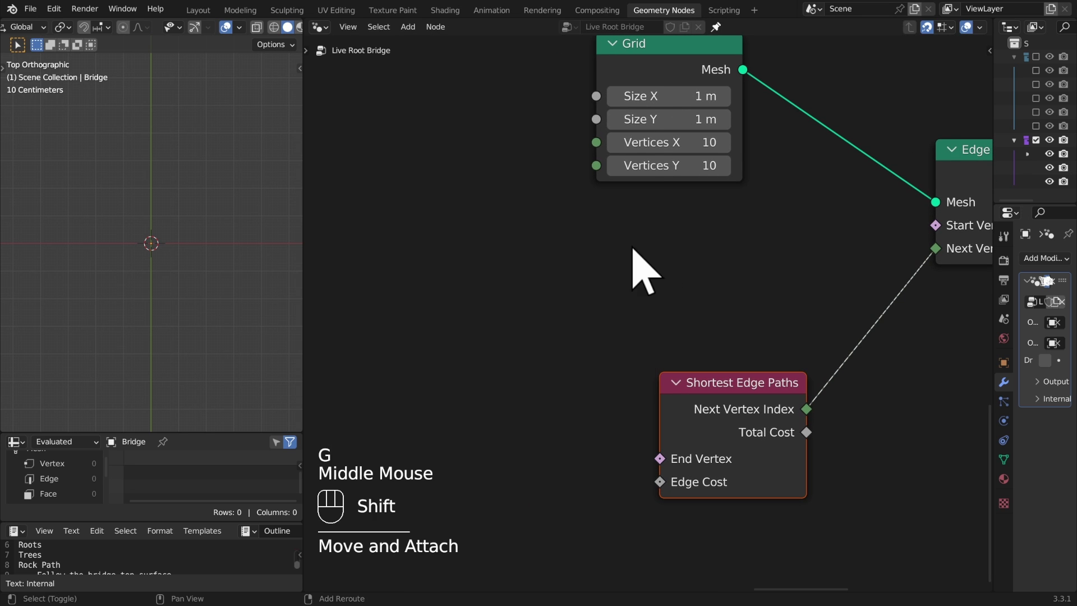
Add an Index node in the free area below and to the left of the Grid node
{"action": "key", "text": "shift+a"}
{"action": "mouse_move", "coordinate": [633, 216]}
{"action": "left_click", "coordinate": [765, 351]}
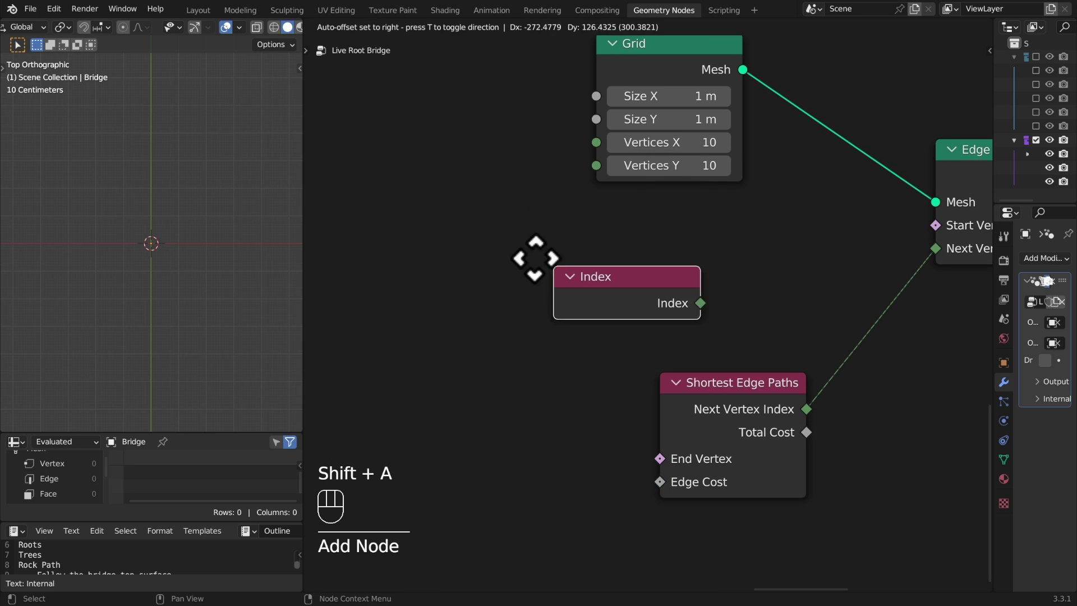
{"action": "left_click", "coordinate": [361, 217]}
Preview the Grid node and examine its vertex indices and positions in an enlarged spreadsheet
{"action": "left_click", "coordinate": [665, 62], "text": "alt+shift"}
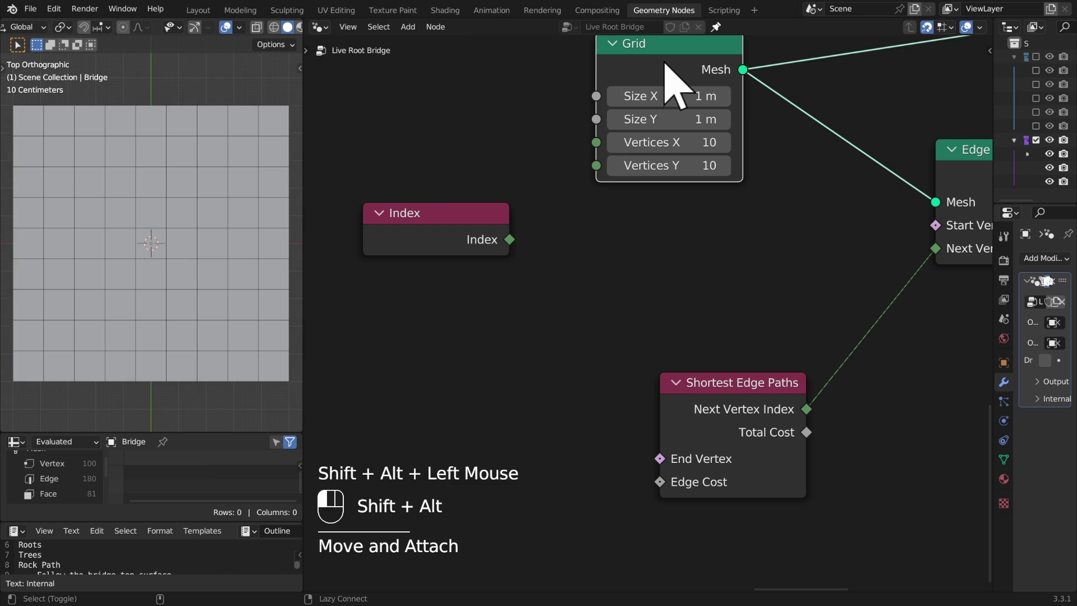
{"action": "scroll", "coordinate": [66, 474], "scroll_direction": "up", "scroll_amount": 1}
{"action": "left_click", "coordinate": [62, 481]}
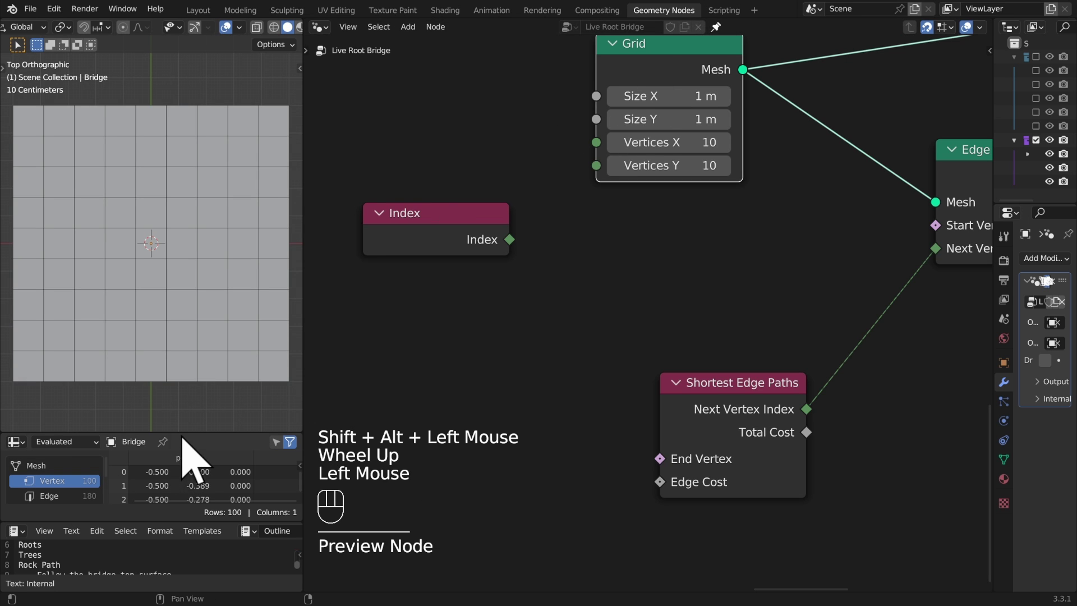
{"action": "left_click_drag", "start_coordinate": [185, 434], "coordinate": [193, 238]}
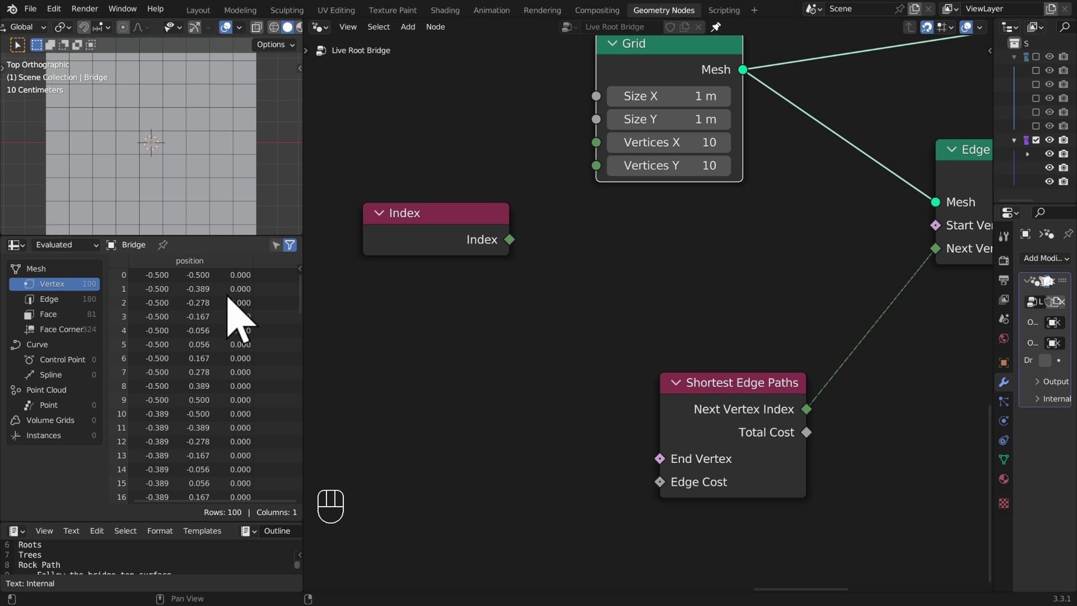
Compare Index with 0 using an integer Equal node and connect its Result to Start Vertices of Edge Paths to Curves
{"action": "left_click_drag", "start_coordinate": [508, 240], "coordinate": [611, 234]}
{"action": "key", "text": "Return"}
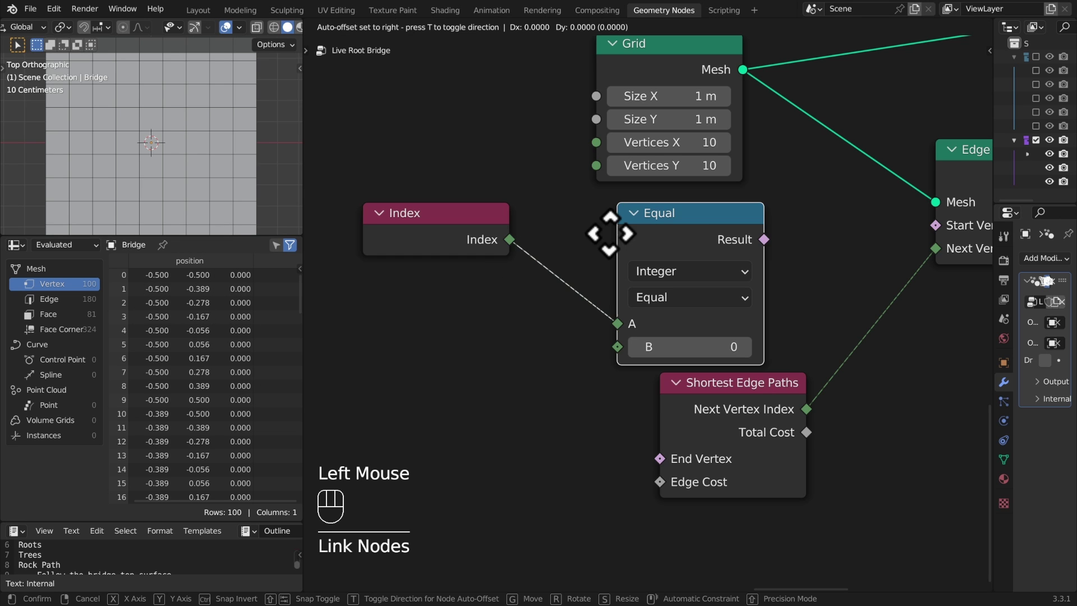
{"action": "left_click", "coordinate": [526, 233]}
{"action": "left_click_drag", "start_coordinate": [679, 241], "coordinate": [947, 227]}
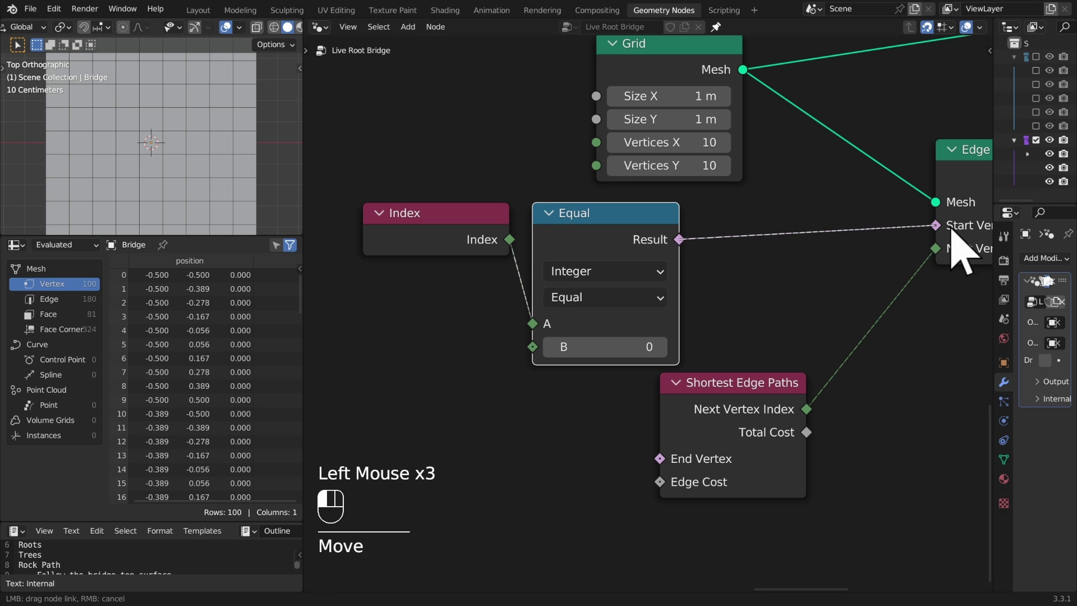
Move Shortest Edge Paths closer to Edge Paths to Curves and shift the Index node down and left of Equal
{"action": "scroll", "coordinate": [713, 342], "scroll_direction": "down", "scroll_amount": 2}
{"action": "middle_click_drag", "start_coordinate": [712, 343], "coordinate": [640, 289]}
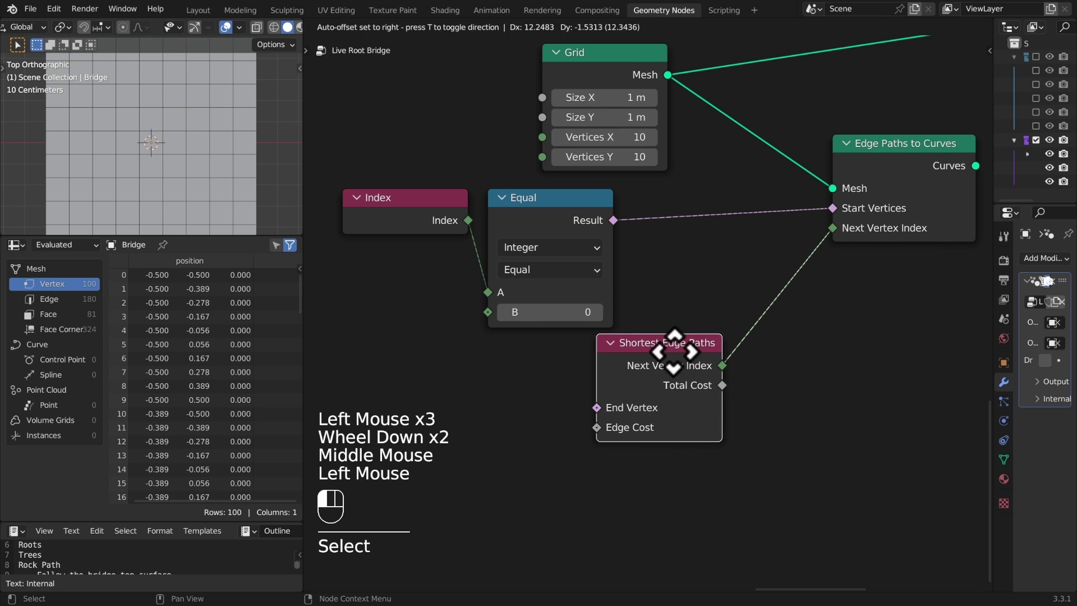
{"action": "left_click_drag", "start_coordinate": [681, 344], "coordinate": [734, 288]}
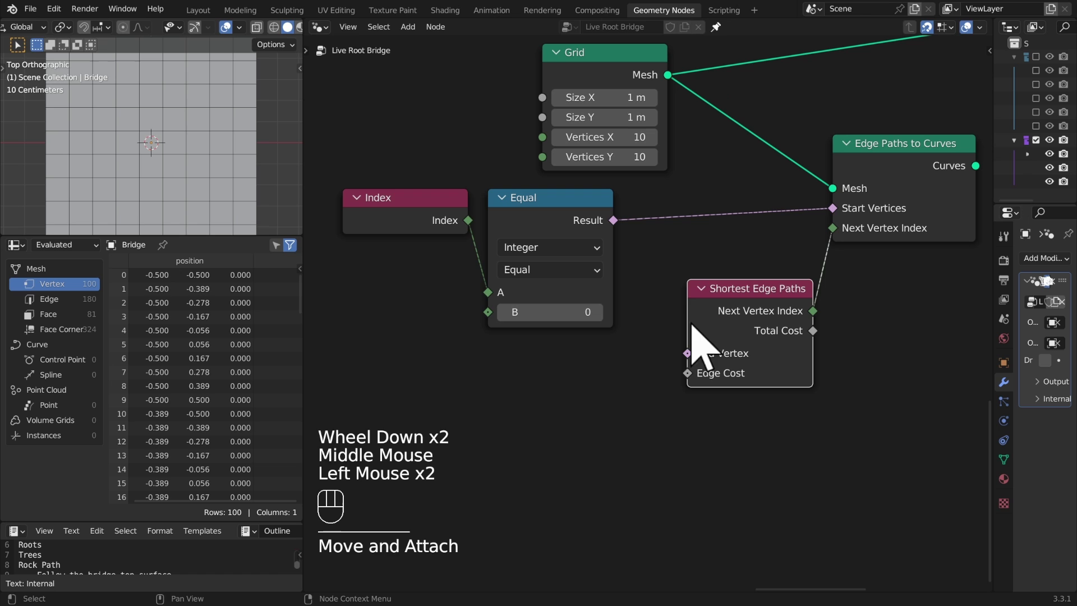
{"action": "left_click_drag", "start_coordinate": [624, 356], "coordinate": [417, 205]}
{"action": "left_click", "coordinate": [427, 224]}
{"action": "key", "text": "g"}
{"action": "left_click", "coordinate": [371, 315]}
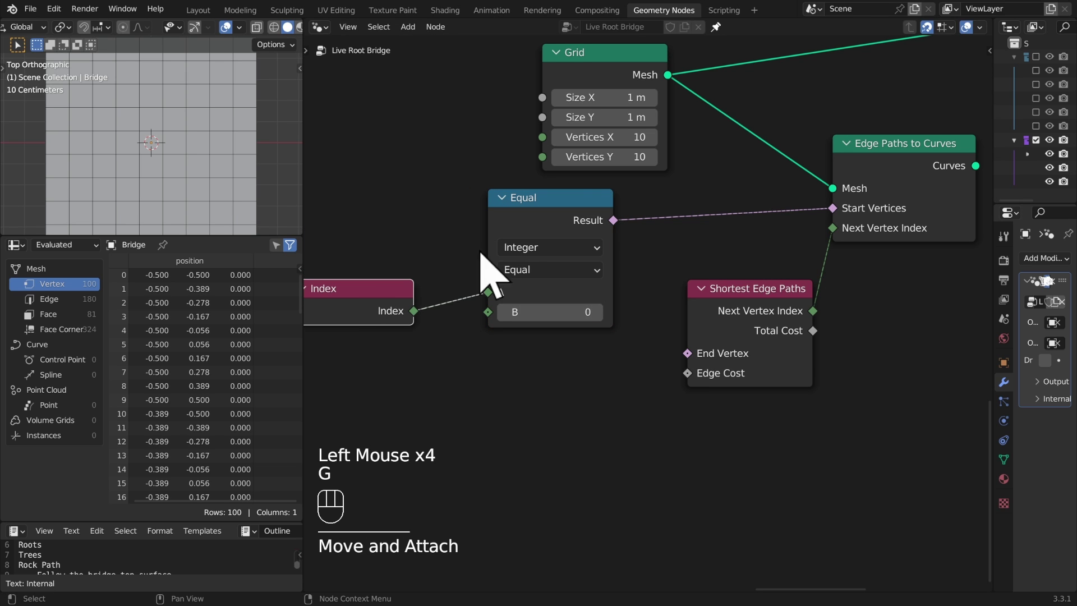
Duplicate the Equal node below the original with its Index link kept, and center the Index node between both
{"action": "left_click", "coordinate": [570, 228]}
{"action": "key", "text": "shift+ctrl+d"}
{"action": "left_click", "coordinate": [564, 372]}
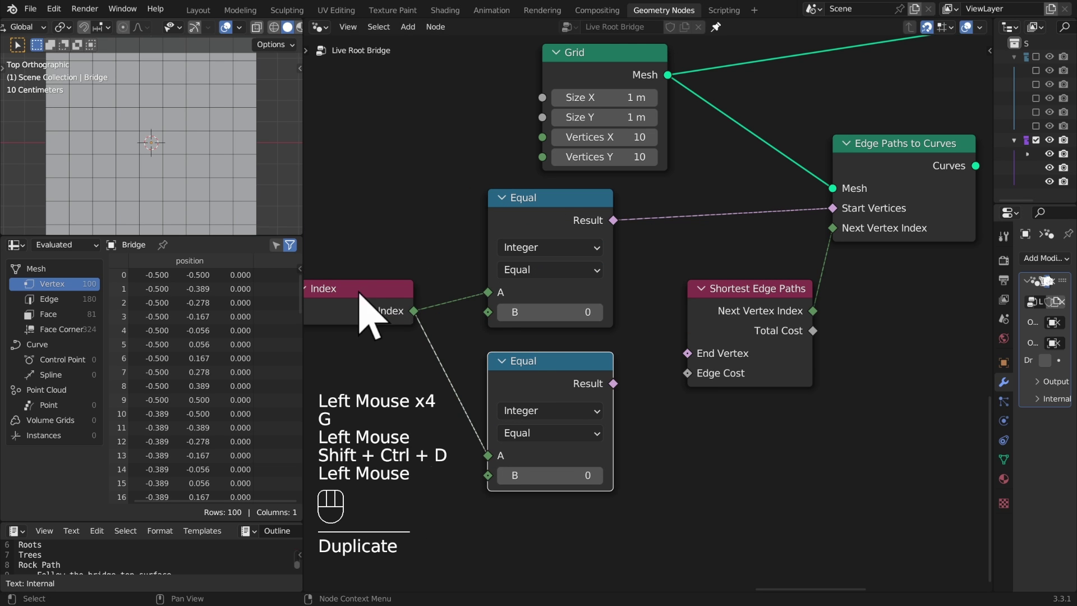
{"action": "left_click_drag", "start_coordinate": [385, 308], "coordinate": [385, 344]}
Check the last vertex indices, set the duplicated Equal node's B to 71, and connect its Result to End Vertex
{"action": "scroll", "coordinate": [204, 385], "scroll_direction": "down", "scroll_amount": 20}
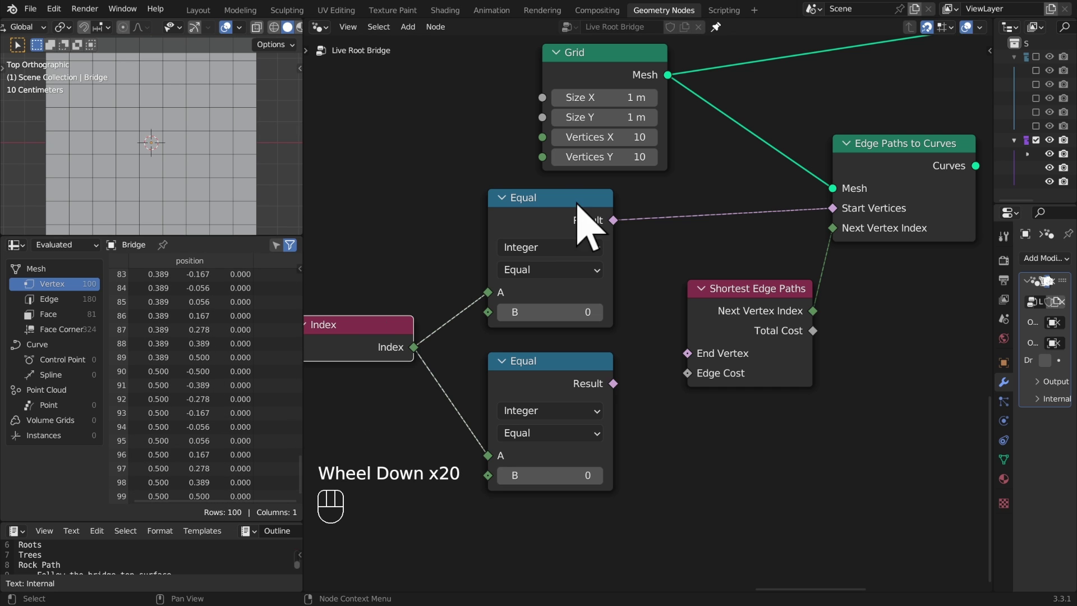
{"action": "left_click_drag", "start_coordinate": [234, 242], "coordinate": [214, 444]}
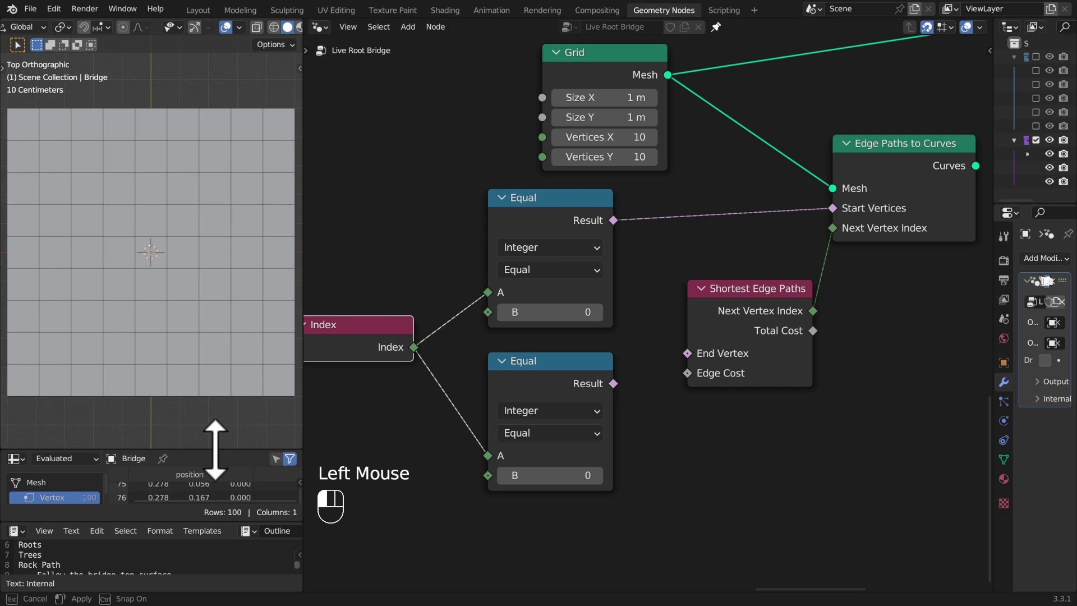
{"action": "left_click_drag", "start_coordinate": [553, 476], "coordinate": [567, 476]}
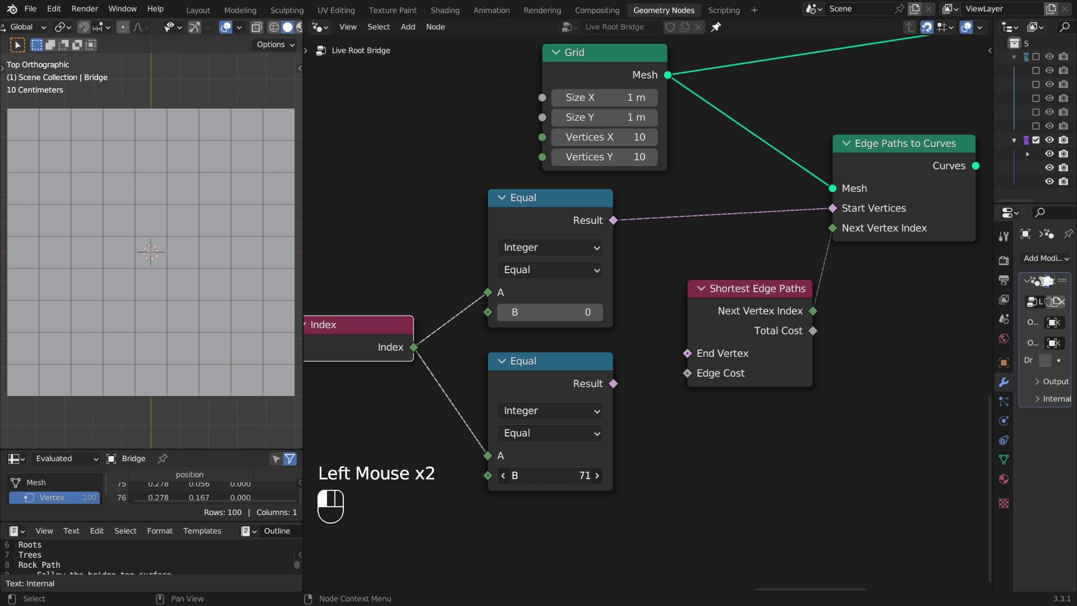
{"action": "left_click_drag", "start_coordinate": [613, 384], "coordinate": [685, 365]}
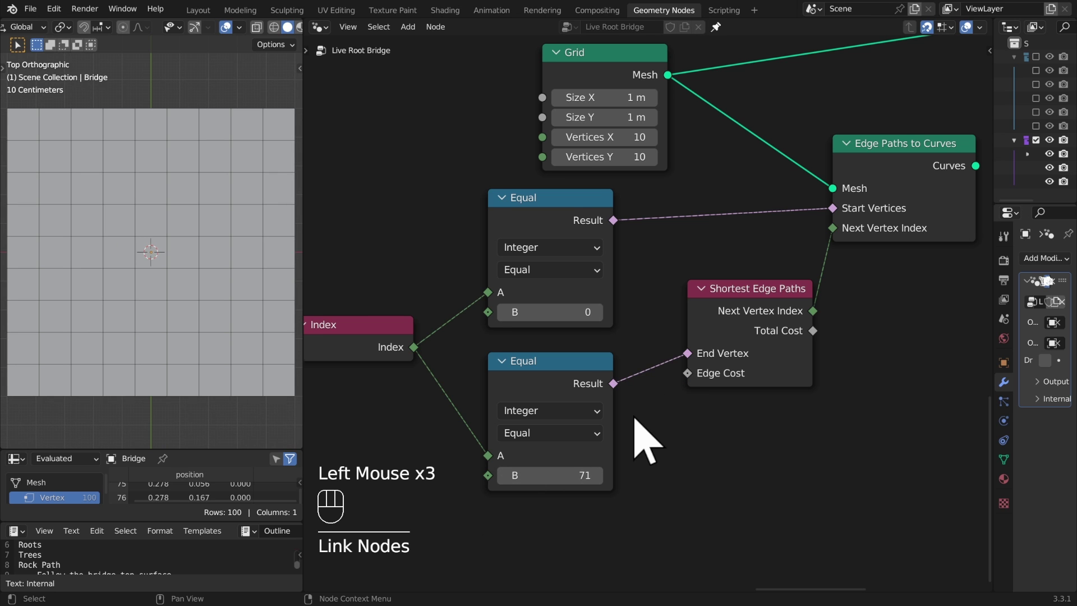
Preview Edge Paths to Curves and select the resulting path in the 3D view
{"action": "scroll", "coordinate": [635, 418], "scroll_direction": "down", "scroll_amount": 2}
{"action": "middle_click_drag", "start_coordinate": [761, 389], "coordinate": [738, 397]}
{"action": "left_click", "coordinate": [794, 247], "text": "alt+shift"}
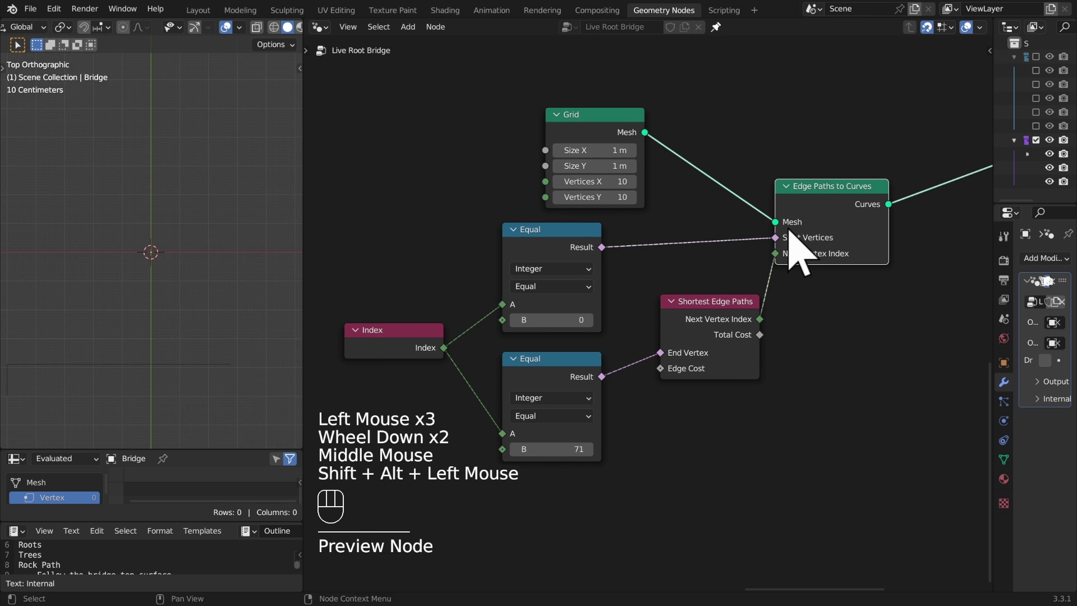
{"action": "left_click", "coordinate": [209, 367]}
{"action": "middle_click_drag", "start_coordinate": [207, 365], "coordinate": [229, 325], "text": "shift"}
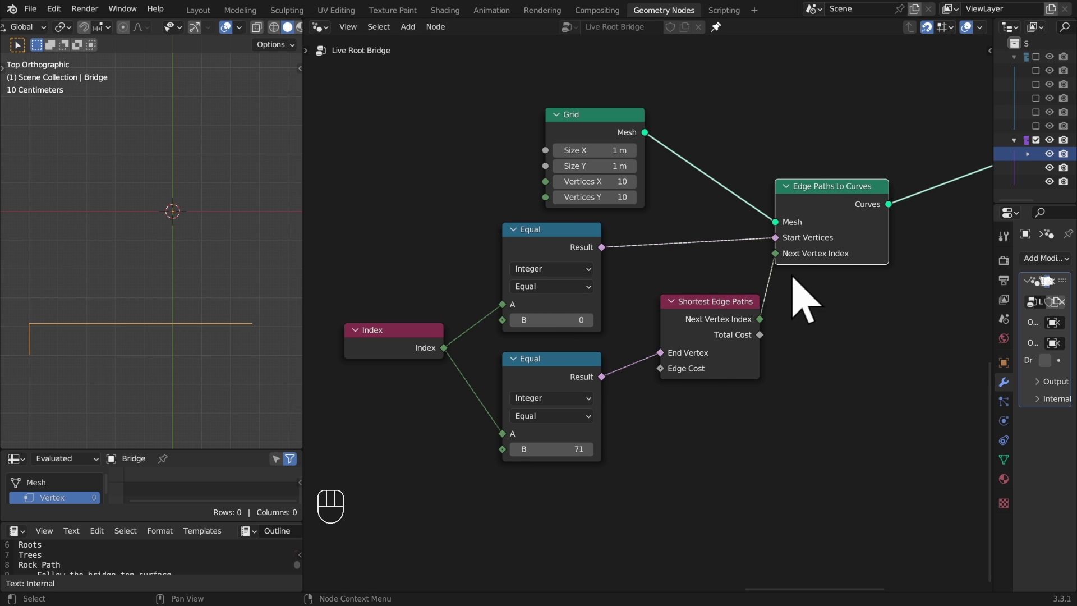
Insert a Curve to Mesh node on the output link of Edge Paths to Curves
{"action": "middle_click_drag", "start_coordinate": [792, 276], "coordinate": [668, 289]}
{"action": "middle_click_drag", "start_coordinate": [613, 309], "coordinate": [512, 325]}
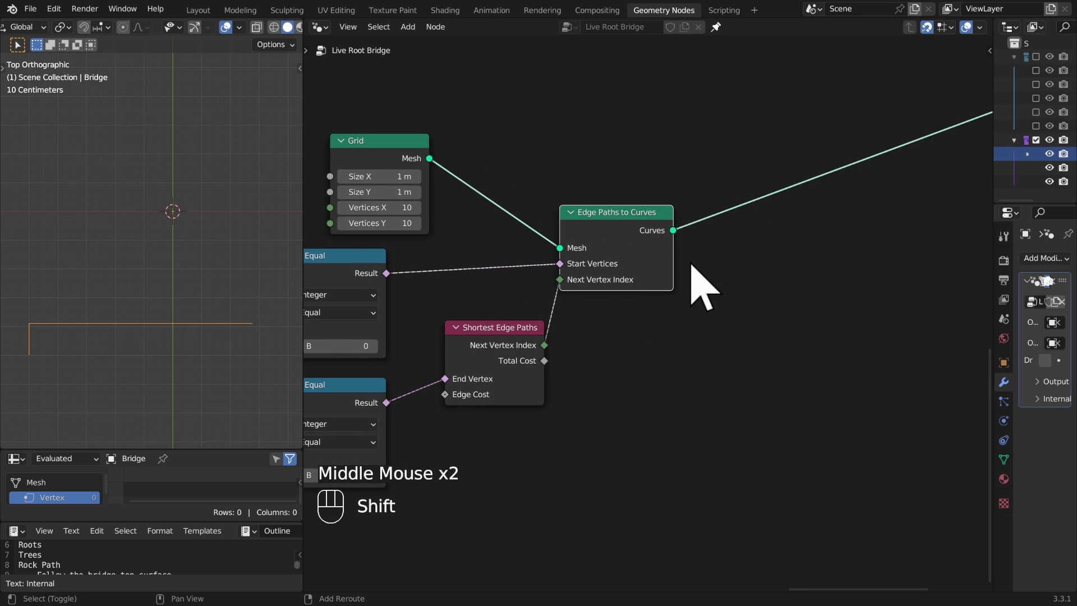
{"action": "key", "text": "shift+a"}
{"action": "mouse_move", "coordinate": [696, 219]}
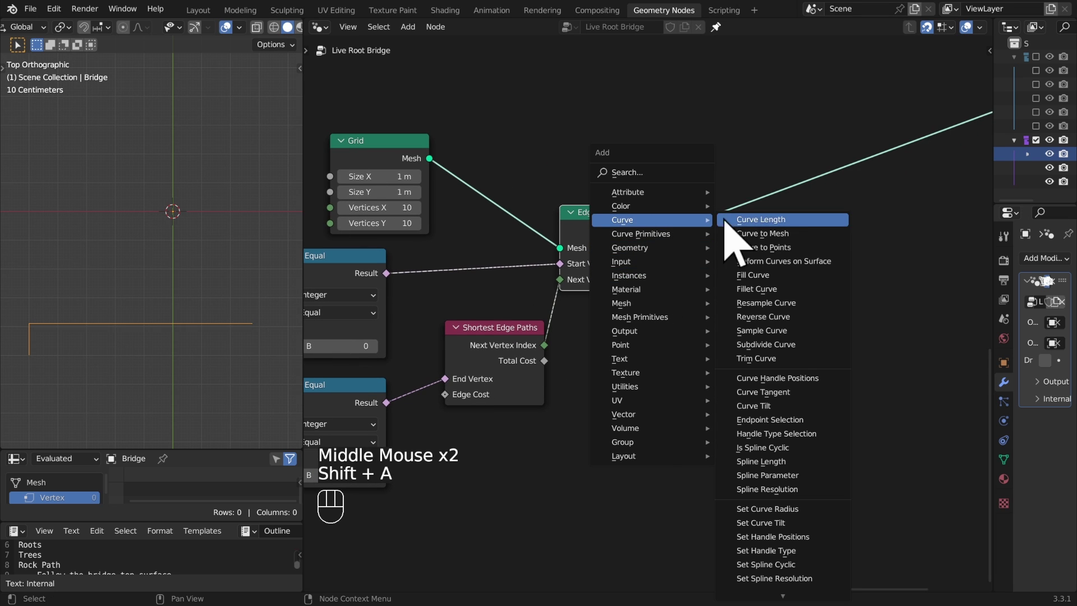
{"action": "left_click", "coordinate": [764, 233]}
{"action": "left_click", "coordinate": [887, 249]}
Add a Curve Circle node below Curve to Mesh and connect it to the Profile Curve input
{"action": "key", "text": "shift+a"}
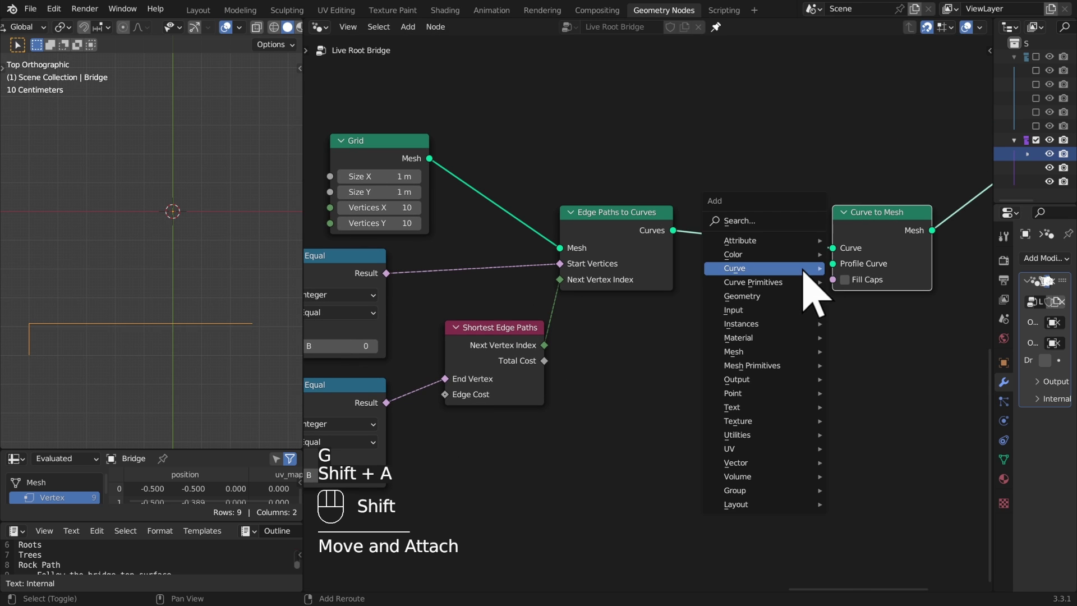
{"action": "mouse_move", "coordinate": [774, 282]}
{"action": "left_click", "coordinate": [907, 309]}
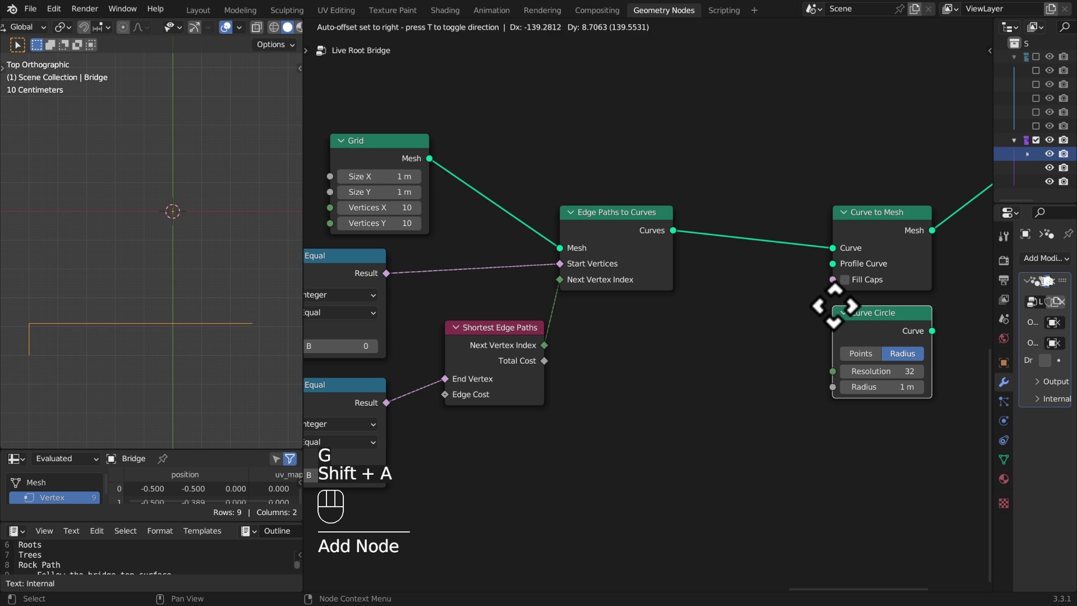
{"action": "left_click", "coordinate": [835, 306]}
{"action": "left_click_drag", "start_coordinate": [933, 331], "coordinate": [834, 264]}
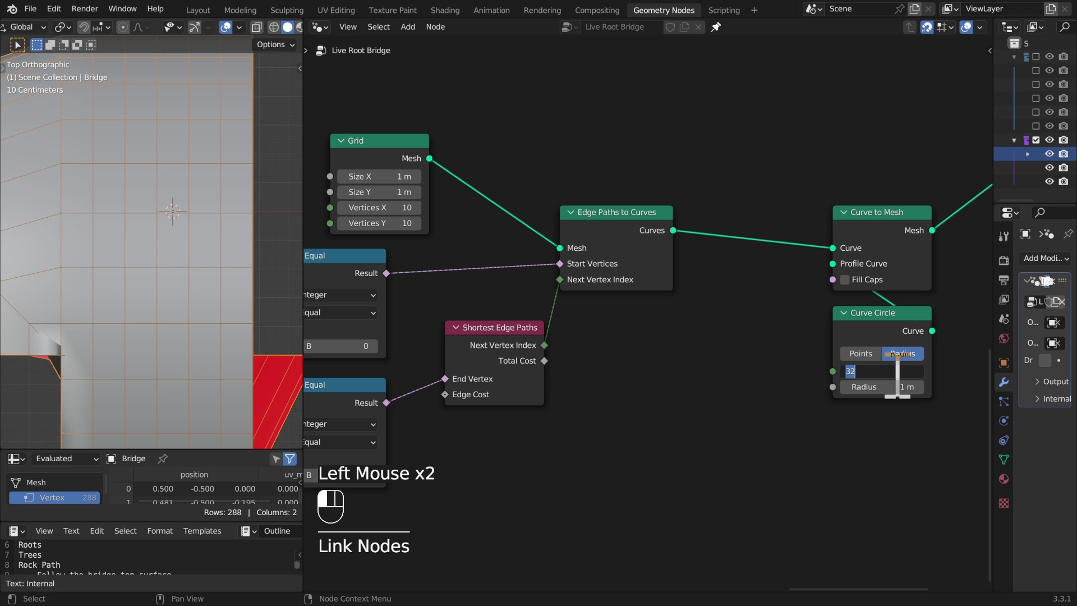
Set the Curve Circle's Resolution to 6 and its Radius to 0.03 m
{"action": "key", "text": "Return"}
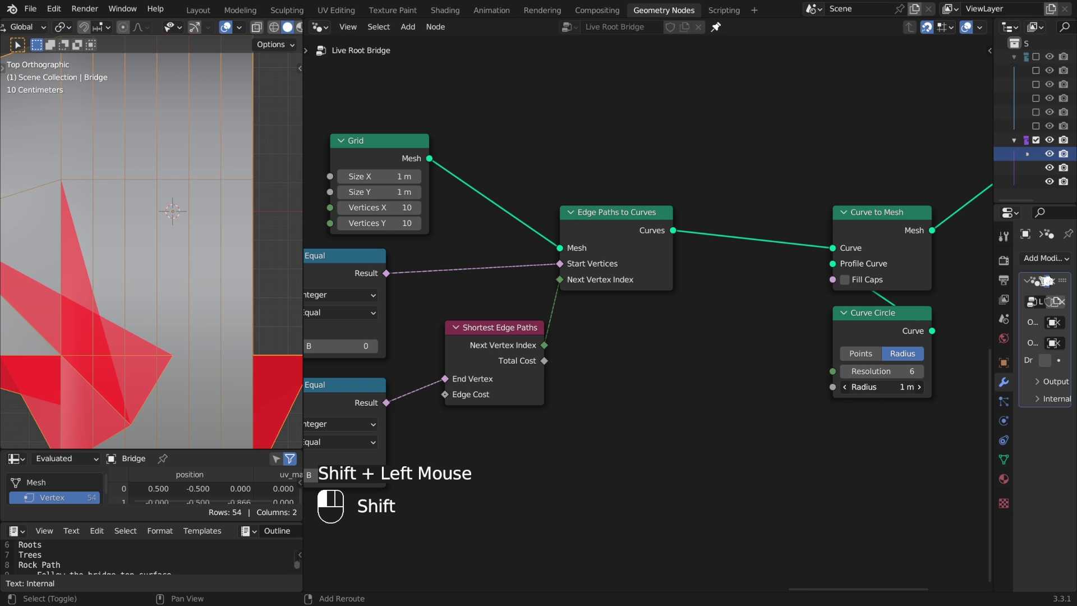
{"action": "left_click_drag", "start_coordinate": [898, 387], "coordinate": [854, 386]}
{"action": "left_click", "coordinate": [765, 464]}
{"action": "scroll", "coordinate": [740, 432], "scroll_direction": "down", "scroll_amount": 2}
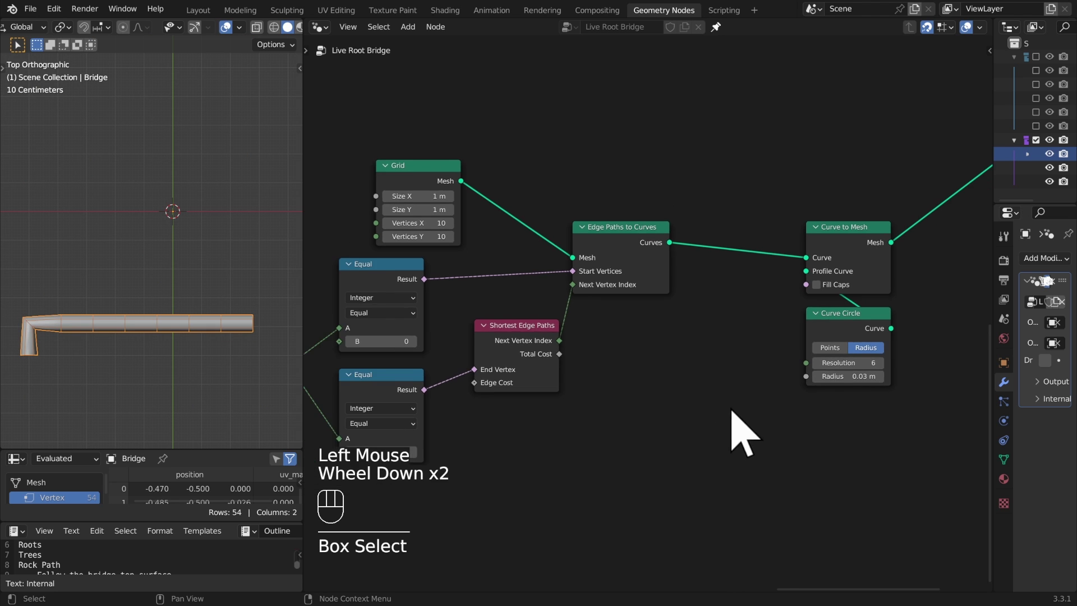
Join the Grid mesh with the Curve to Mesh output through a Join Geometry node and deselect the object
{"action": "middle_click_drag", "start_coordinate": [741, 432], "coordinate": [578, 368]}
{"action": "scroll", "coordinate": [577, 368], "scroll_direction": "down", "scroll_amount": 2}
{"action": "right_click_drag", "start_coordinate": [480, 267], "coordinate": [779, 286], "text": "ctrl+shift"}
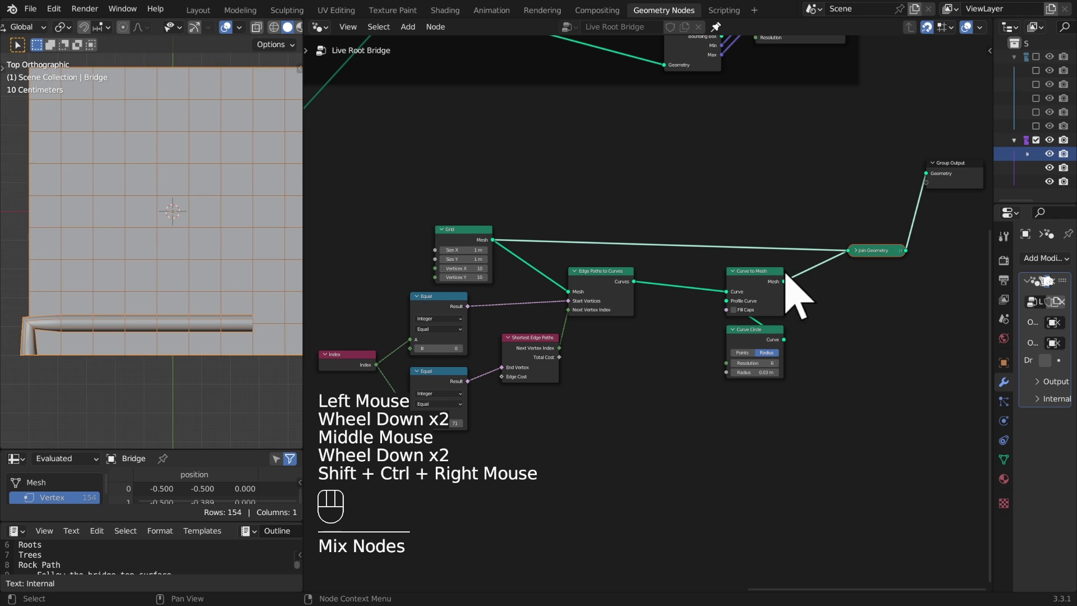
{"action": "scroll", "coordinate": [217, 308], "scroll_direction": "down", "scroll_amount": 2}
{"action": "middle_click_drag", "start_coordinate": [217, 309], "coordinate": [216, 245], "text": "shift"}
{"action": "left_click", "coordinate": [151, 344]}
{"action": "scroll", "coordinate": [151, 339], "scroll_direction": "up", "scroll_amount": 1}
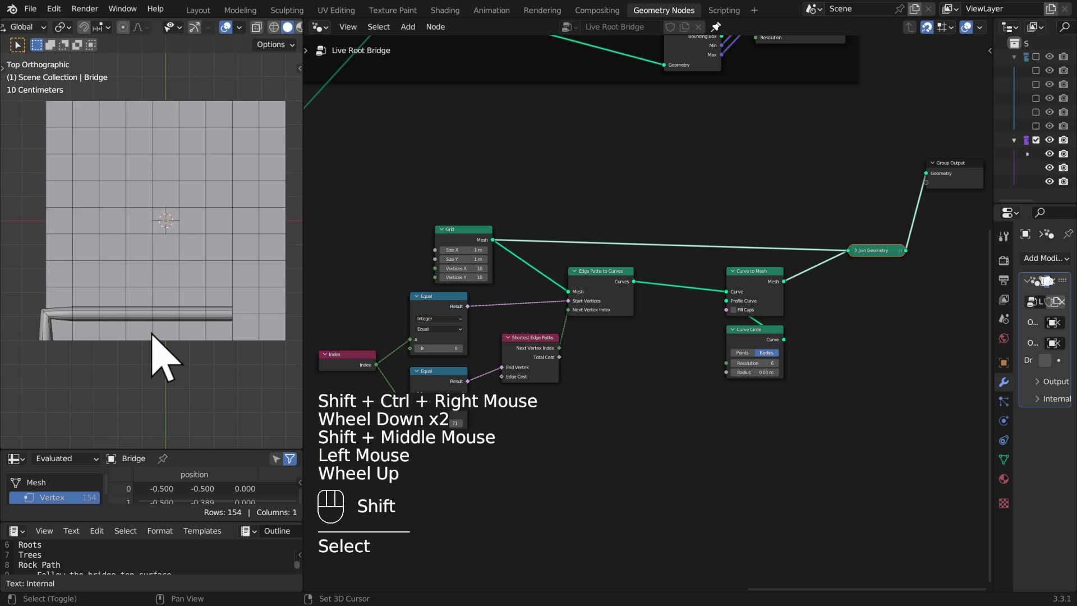
{"action": "middle_click_drag", "start_coordinate": [151, 339], "coordinate": [131, 344], "text": "shift"}
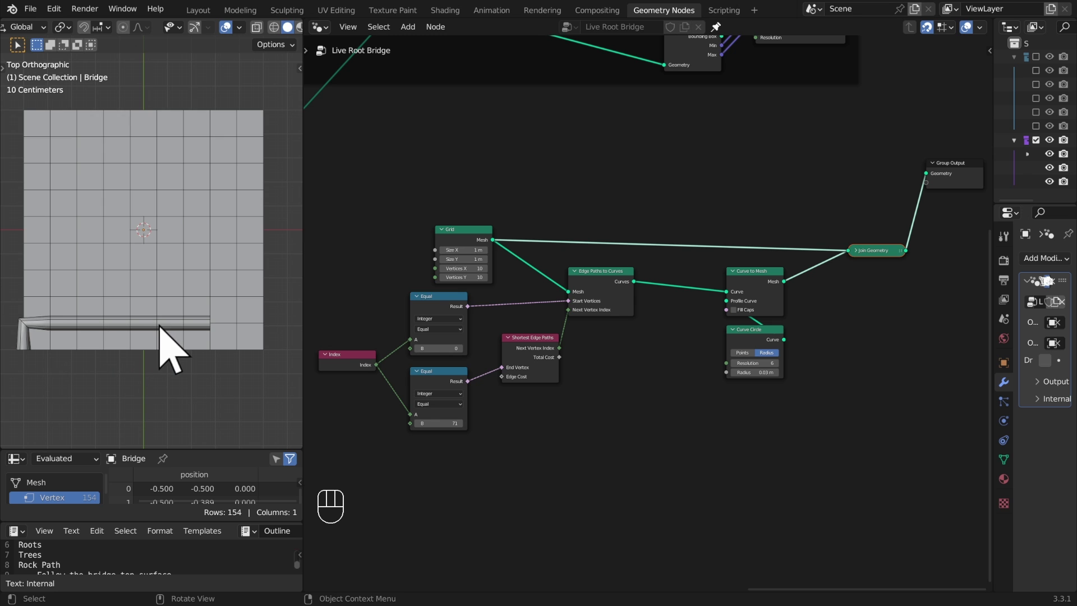
Set B of the Equal node feeding Start Vertices to 14
{"action": "middle_click_drag", "start_coordinate": [577, 385], "coordinate": [705, 248]}
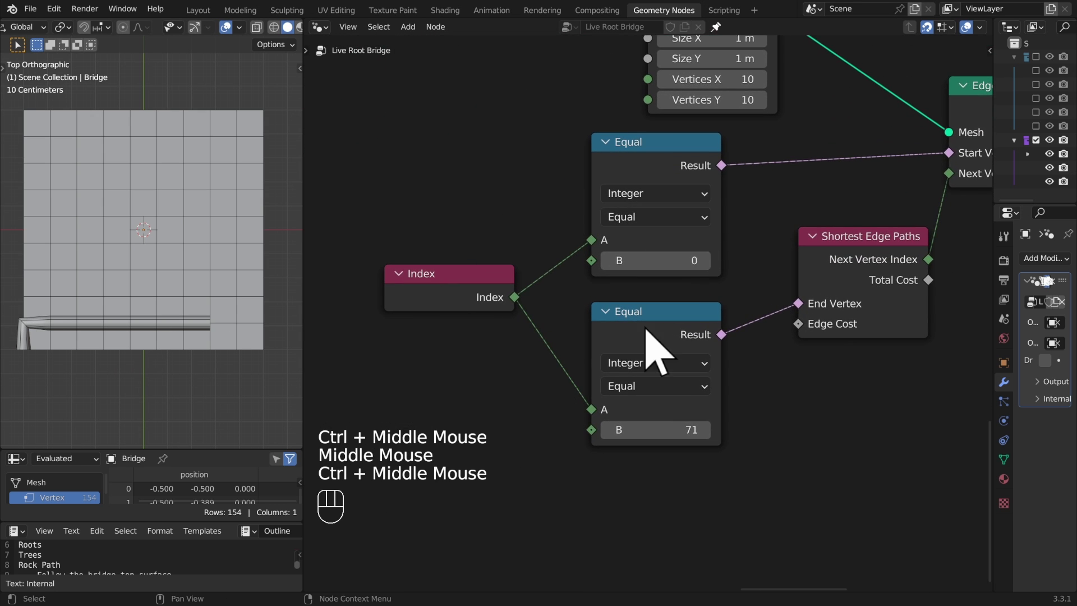
{"action": "left_click", "coordinate": [705, 261]}
{"action": "left_click", "coordinate": [705, 261]}
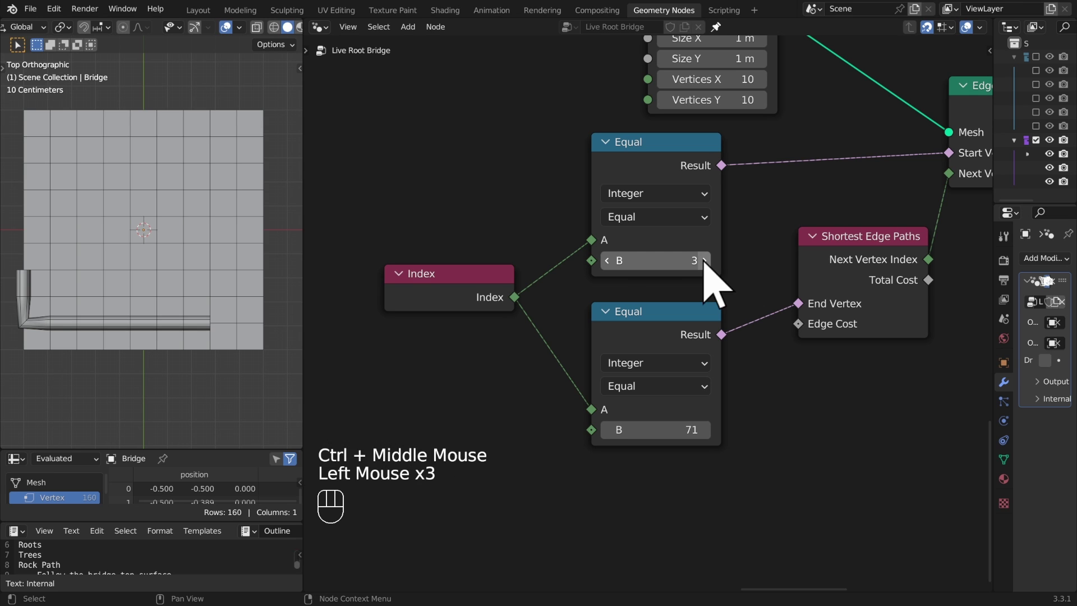
{"action": "mouse_move", "coordinate": [704, 260]}
{"action": "left_mouse_down", "text": "shift"}
{"action": "mouse_move", "coordinate": [809, 260]}
{"action": "mouse_move", "coordinate": [729, 260]}
{"action": "left_mouse_up", "text": "shift"}
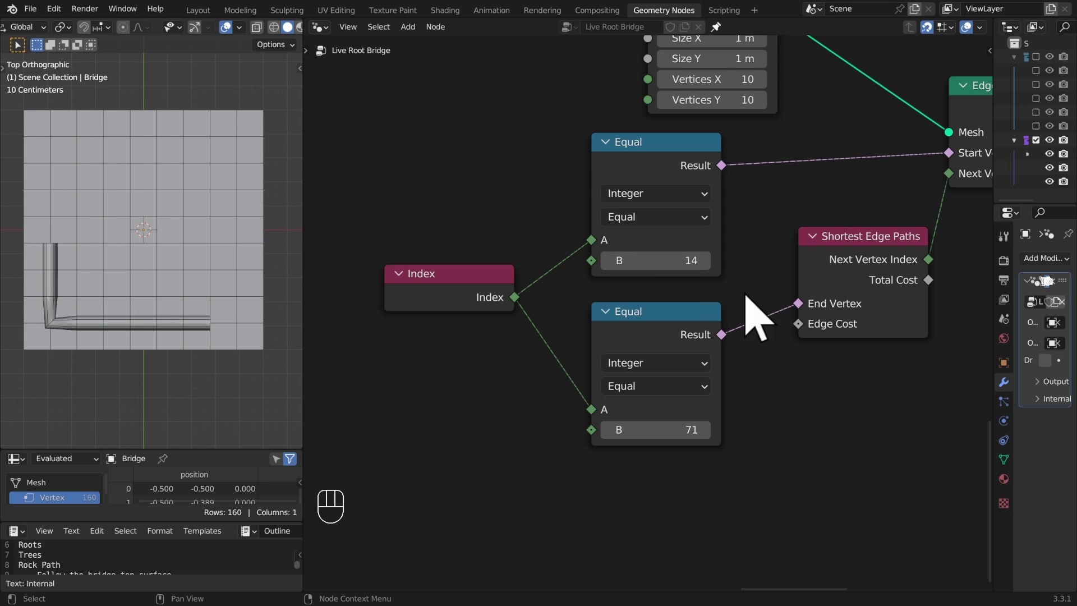
Sketch an annotation below Shortest Edge Paths showing a trunk with four roots branching from one point
{"action": "mouse_move", "coordinate": [778, 406]}
{"action": "middle_mouse_down"}
{"action": "mouse_move", "coordinate": [721, 432]}
{"action": "mouse_move", "coordinate": [689, 405]}
{"action": "middle_mouse_up"}
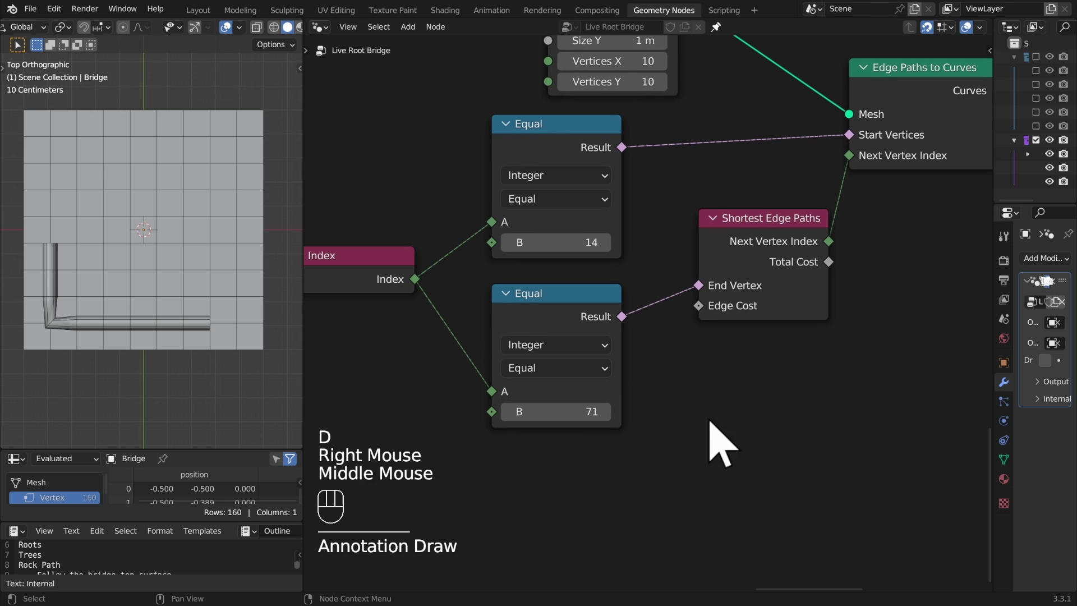
{"action": "key", "text": "d"}
{"action": "mouse_move", "coordinate": [761, 387]}
{"action": "left_mouse_down"}
{"action": "mouse_move", "coordinate": [780, 400]}
{"action": "mouse_move", "coordinate": [763, 345]}
{"action": "mouse_move", "coordinate": [770, 387]}
{"action": "left_mouse_up"}
{"action": "key", "text": "d"}
{"action": "key", "text": "d"}
{"action": "key", "text": "d"}
{"action": "mouse_move", "coordinate": [768, 342]}
{"action": "left_mouse_down"}
{"action": "mouse_move", "coordinate": [698, 469]}
{"action": "mouse_move", "coordinate": [669, 496]}
{"action": "left_mouse_up"}
{"action": "key", "text": "d"}
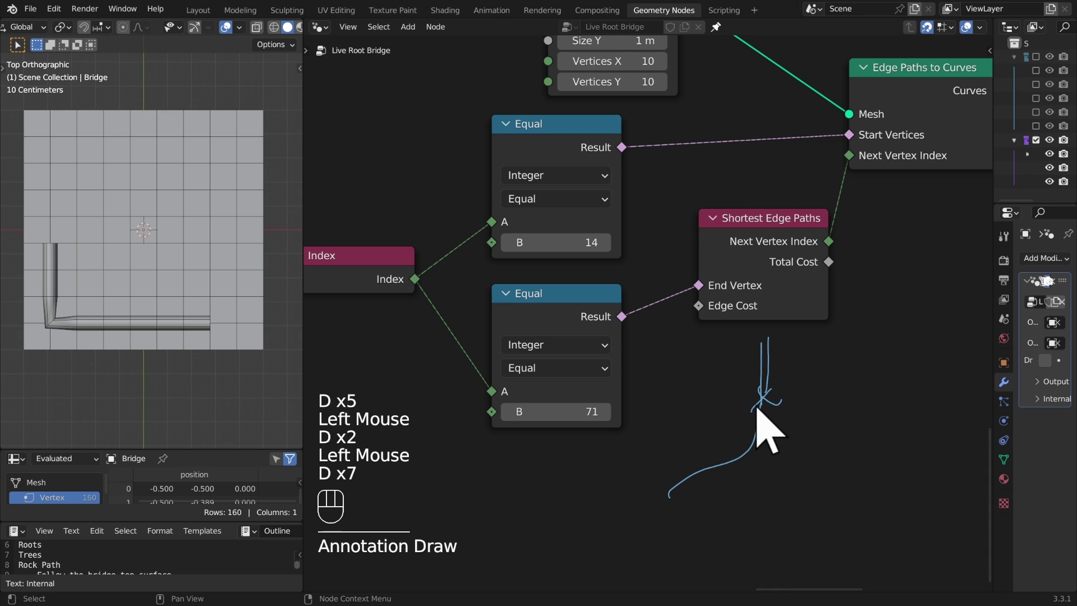
{"action": "left_click_drag", "start_coordinate": [758, 405], "coordinate": [758, 559]}
{"action": "key", "text": "d"}
{"action": "left_click_drag", "start_coordinate": [766, 393], "coordinate": [920, 475]}
{"action": "key", "text": "d"}
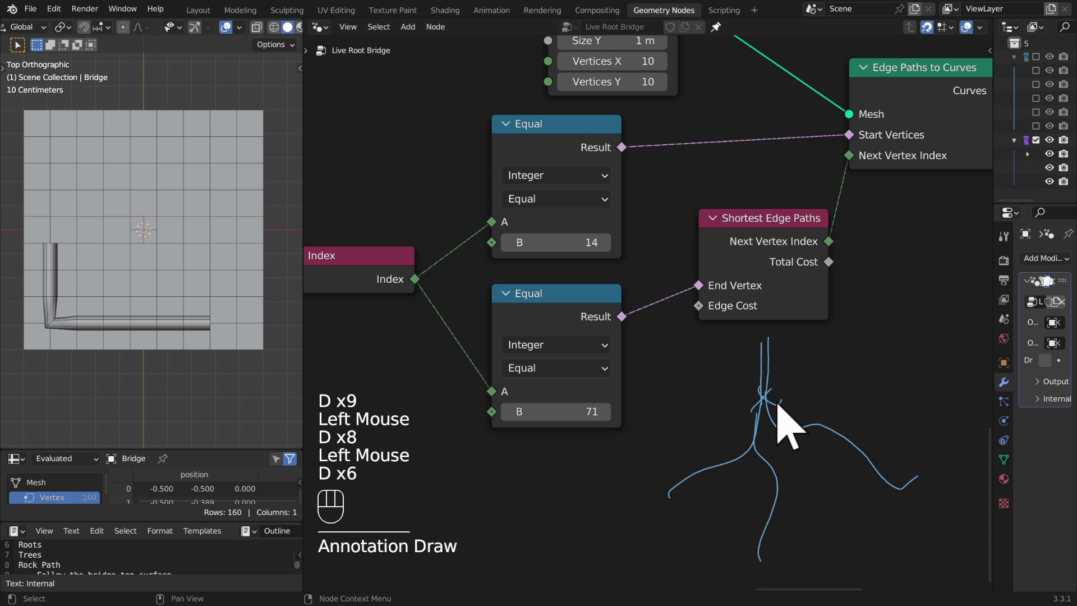
{"action": "left_click_drag", "start_coordinate": [773, 399], "coordinate": [934, 416]}
Mark the path's start vertex on the grid in the 3D view with a small annotation
{"action": "mouse_move", "coordinate": [724, 427]}
{"action": "middle_mouse_down"}
{"action": "mouse_move", "coordinate": [769, 414]}
{"action": "mouse_move", "coordinate": [755, 421]}
{"action": "middle_mouse_up"}
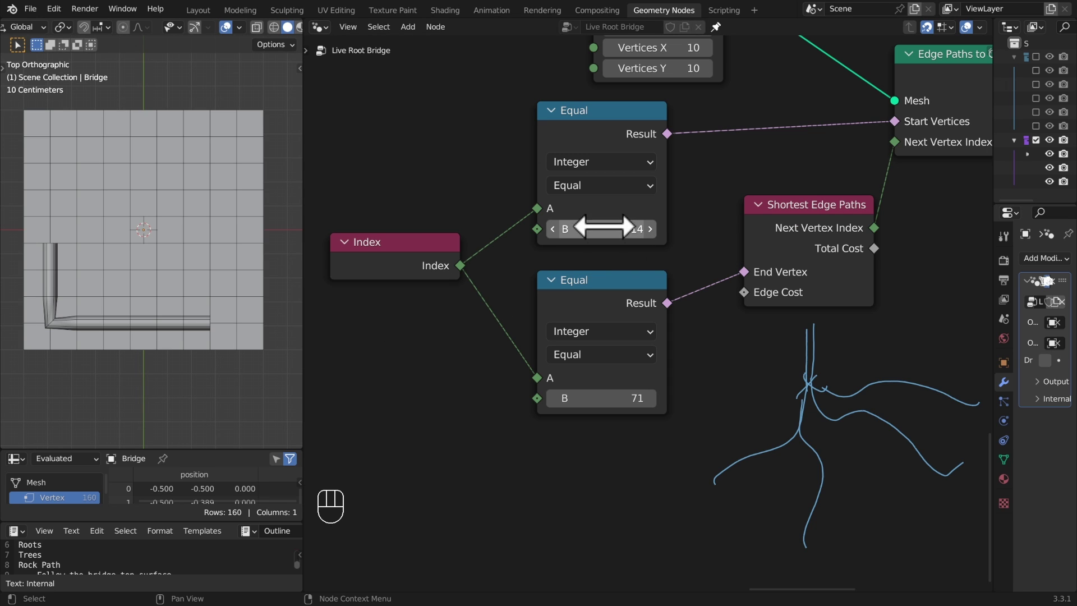
{"action": "mouse_move", "coordinate": [44, 242]}
{"action": "left_mouse_down"}
{"action": "mouse_move", "coordinate": [54, 252]}
{"action": "mouse_move", "coordinate": [44, 252]}
{"action": "left_mouse_up"}
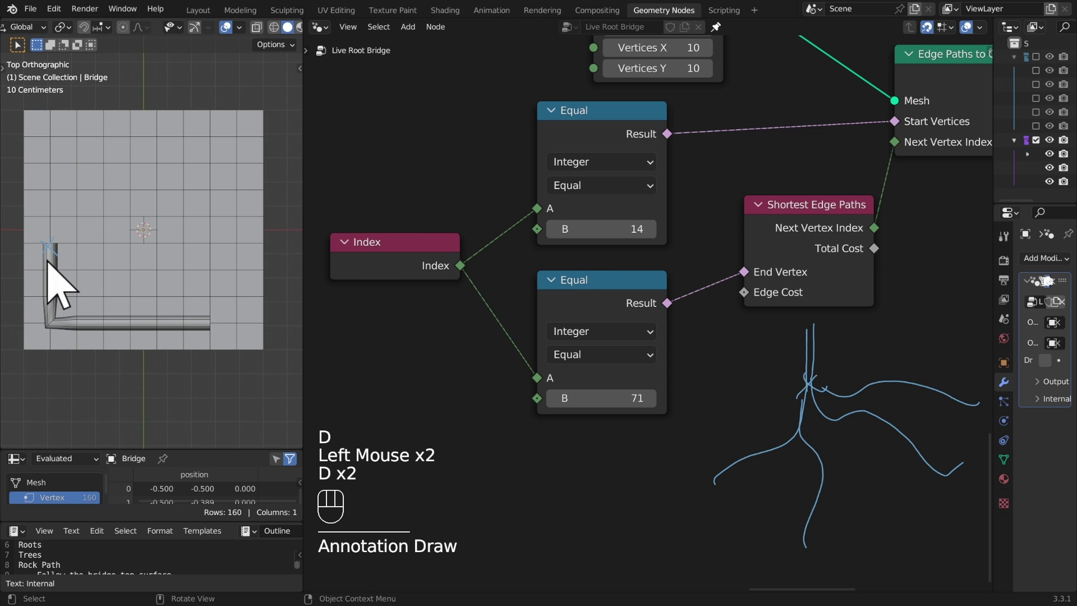
{"action": "key", "text": "d"}
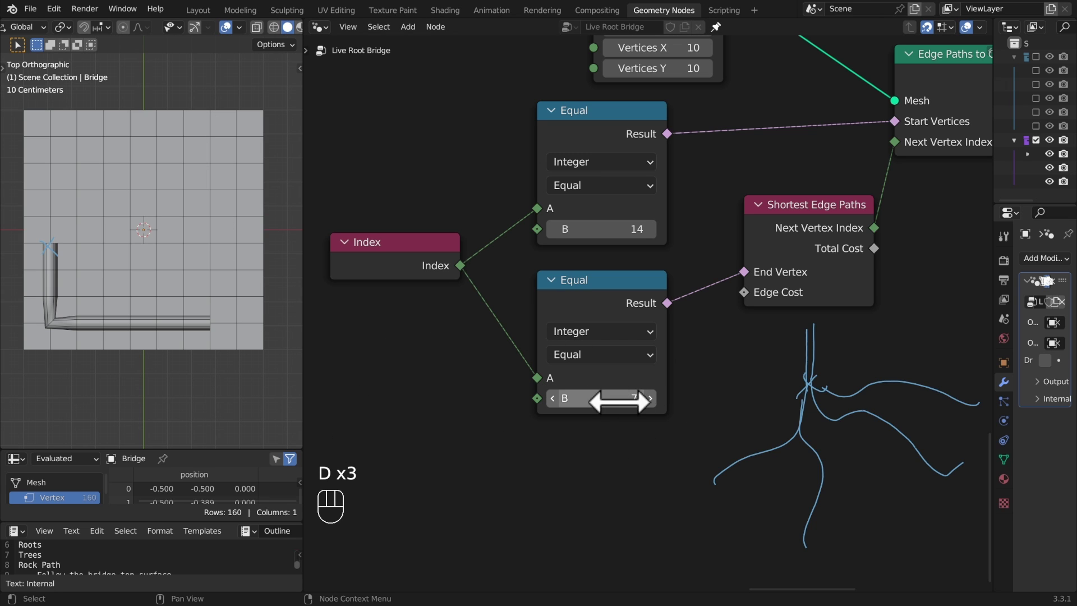
Change the comparison feeding the End Vertex input from Equal to Greater Than
{"action": "left_click", "coordinate": [615, 360]}
{"action": "left_click", "coordinate": [624, 415]}
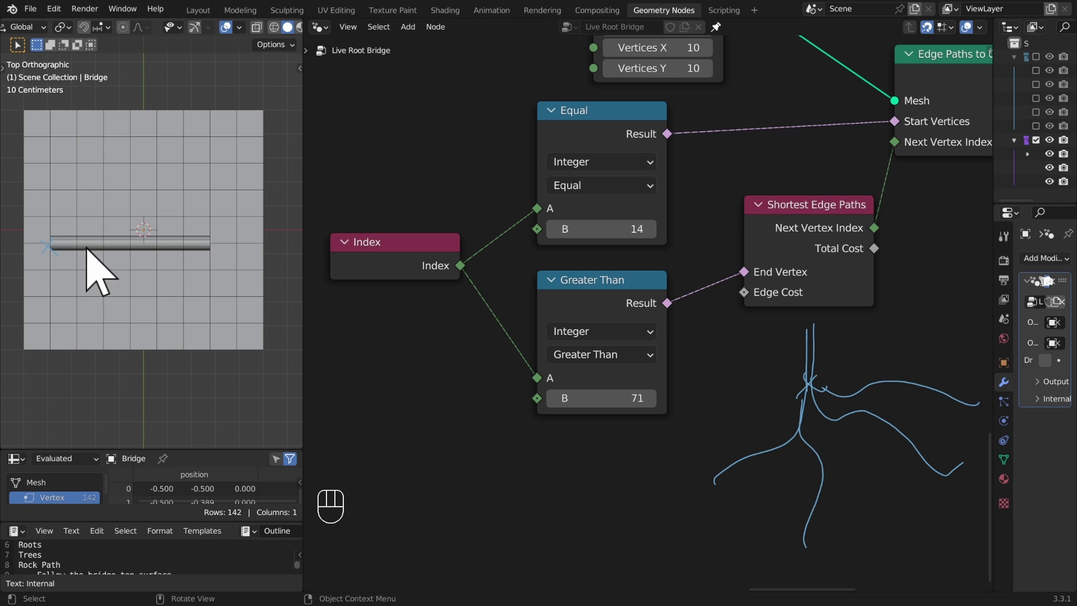
{"action": "middle_click_drag", "start_coordinate": [643, 362], "coordinate": [654, 319]}
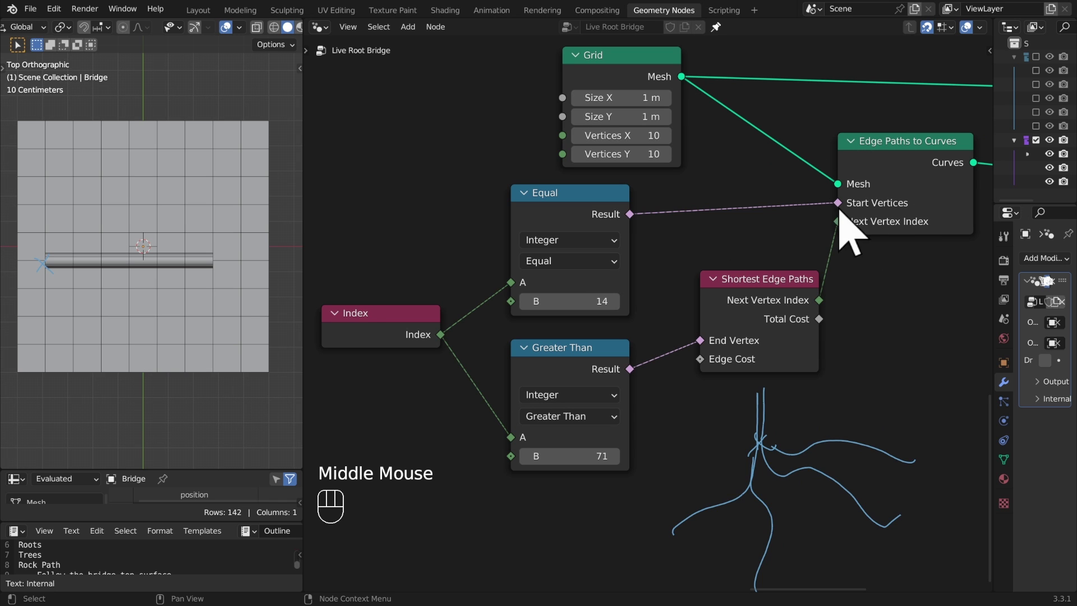
Reposition the Edge Paths to Curves, Shortest Edge Paths and Equal nodes closer together to tidy the layout
{"action": "mouse_move", "coordinate": [888, 203]}
{"action": "left_mouse_down"}
{"action": "mouse_move", "coordinate": [903, 163]}
{"action": "mouse_move", "coordinate": [892, 220]}
{"action": "left_mouse_up"}
{"action": "left_click_drag", "start_coordinate": [772, 286], "coordinate": [737, 287]}
{"action": "left_click_drag", "start_coordinate": [905, 180], "coordinate": [886, 198]}
{"action": "mouse_move", "coordinate": [581, 199]}
{"action": "left_mouse_down"}
{"action": "mouse_move", "coordinate": [551, 218]}
{"action": "mouse_move", "coordinate": [578, 216]}
{"action": "left_mouse_up"}
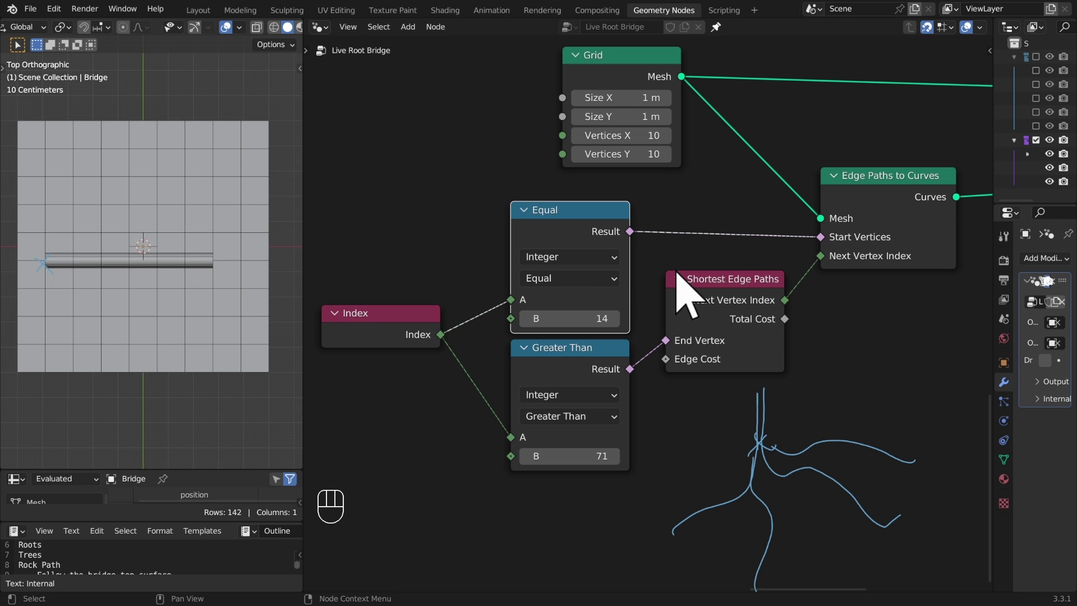
Swap the two comparison nodes so Greater Than feeds Start Vertices and Equal feeds End Vertex
{"action": "left_click_drag", "start_coordinate": [580, 371], "coordinate": [496, 199]}
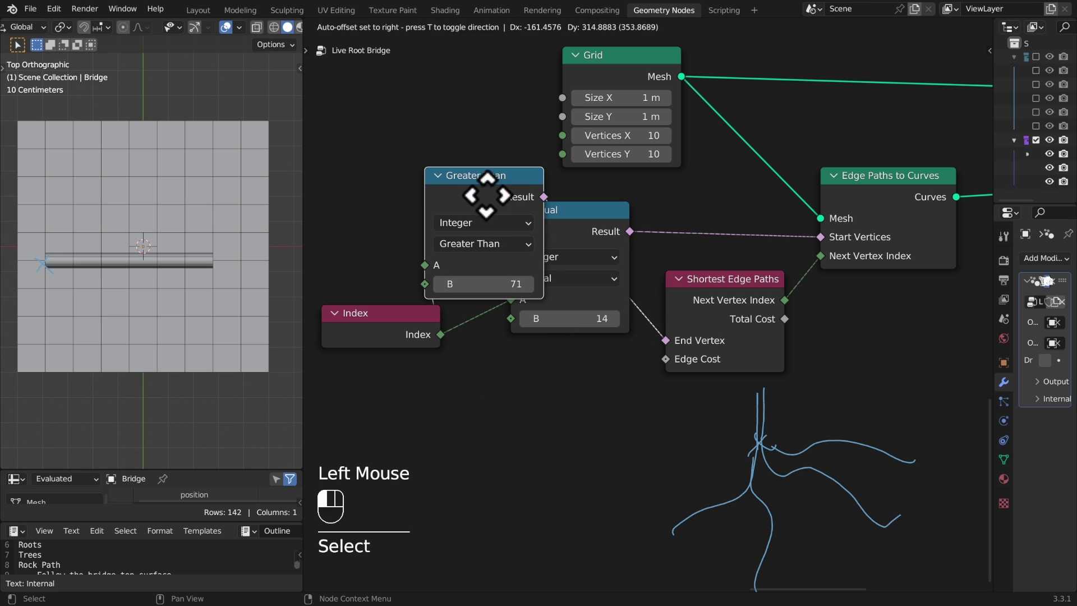
{"action": "left_click_drag", "start_coordinate": [591, 233], "coordinate": [540, 386]}
{"action": "left_click_drag", "start_coordinate": [484, 198], "coordinate": [518, 232]}
{"action": "left_click_drag", "start_coordinate": [666, 349], "coordinate": [821, 237]}
{"action": "left_click_drag", "start_coordinate": [580, 388], "coordinate": [674, 343]}
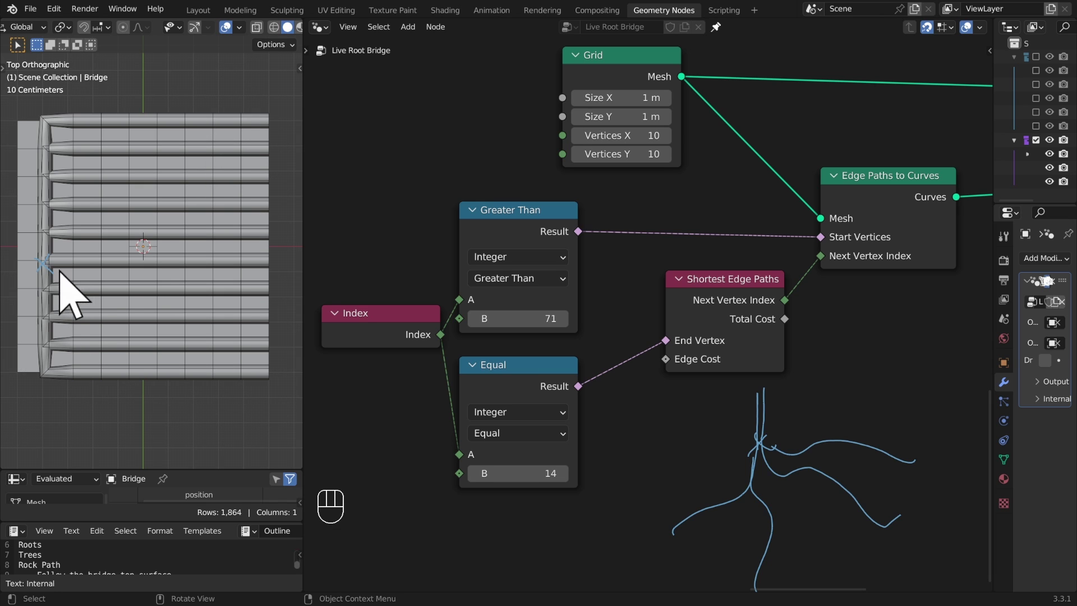
Erase the vertex mark annotation in the 3D view and the root sketch in the node editor
{"action": "right_click_drag", "start_coordinate": [40, 260], "coordinate": [56, 247]}
{"action": "middle_click_drag", "start_coordinate": [754, 426], "coordinate": [733, 360]}
{"action": "mouse_move", "coordinate": [736, 328]}
{"action": "right_mouse_down"}
{"action": "mouse_move", "coordinate": [731, 378]}
{"action": "mouse_move", "coordinate": [671, 471]}
{"action": "mouse_move", "coordinate": [714, 507]}
{"action": "mouse_move", "coordinate": [738, 440]}
{"action": "mouse_move", "coordinate": [768, 415]}
{"action": "mouse_move", "coordinate": [868, 456]}
{"action": "mouse_move", "coordinate": [762, 381]}
{"action": "right_mouse_up"}
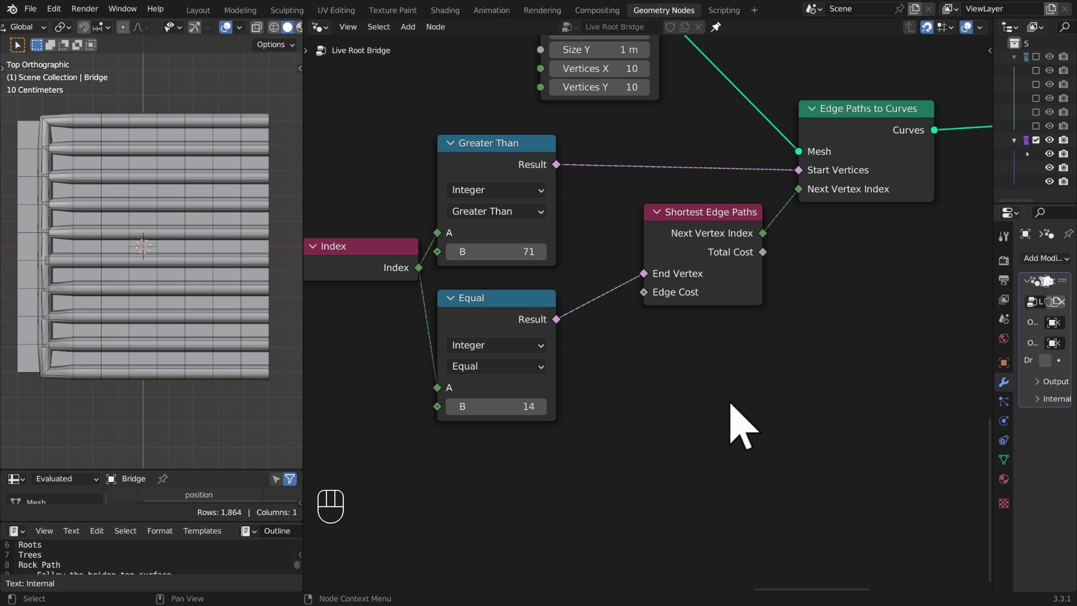
Add a Noise Texture node below Shortest Edge Paths and link its Fac output to Edge Cost
{"action": "middle_click_drag", "start_coordinate": [730, 402], "coordinate": [753, 375]}
{"action": "key", "text": "shift+a"}
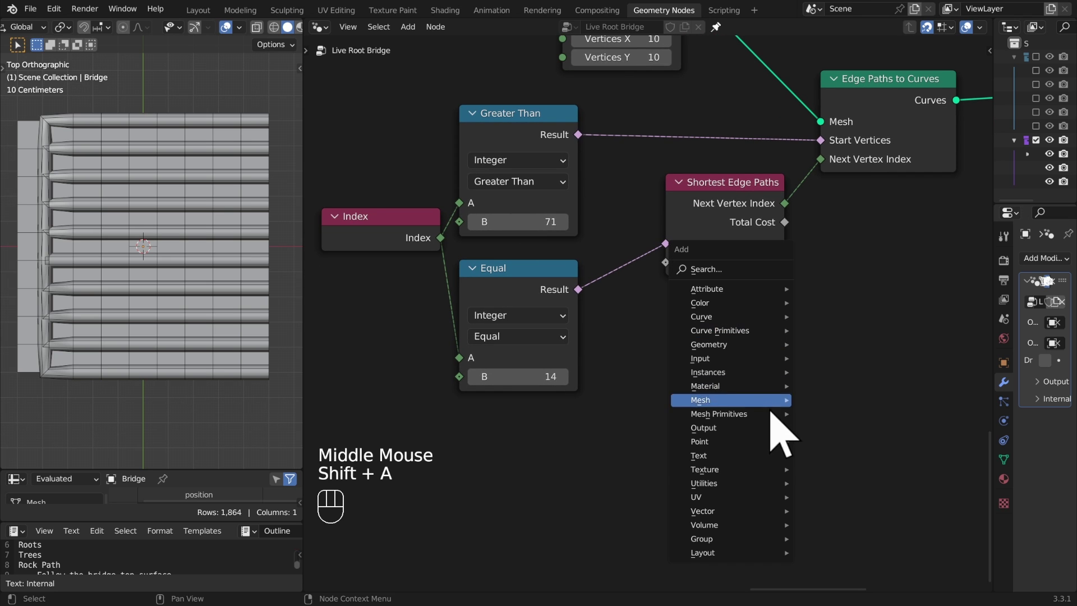
{"action": "mouse_move", "coordinate": [763, 470]}
{"action": "left_click", "coordinate": [819, 443]}
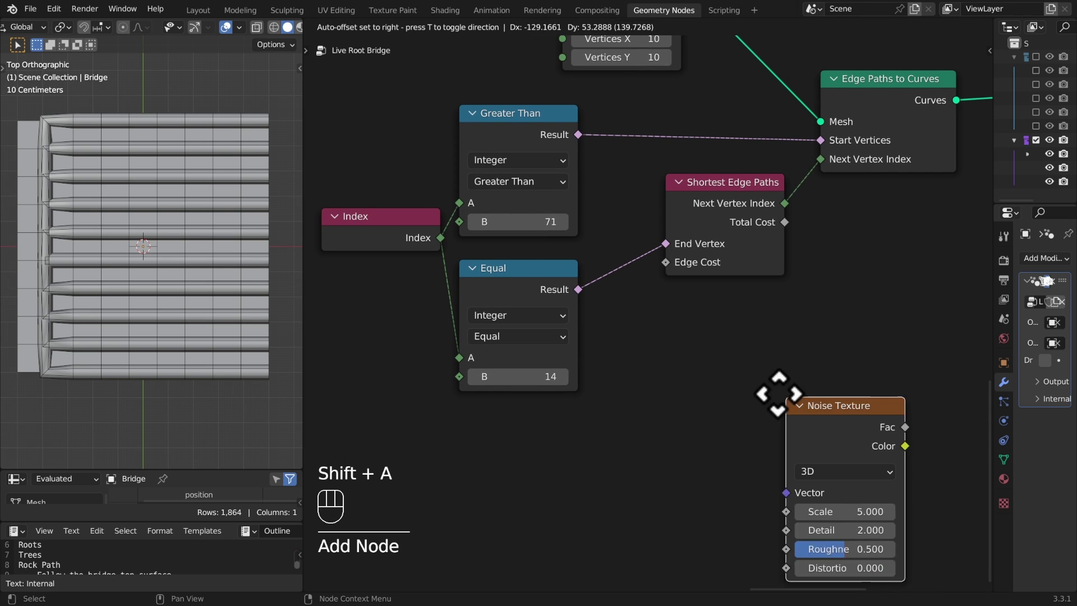
{"action": "left_click", "coordinate": [711, 335]}
{"action": "left_click_drag", "start_coordinate": [711, 336], "coordinate": [703, 337]}
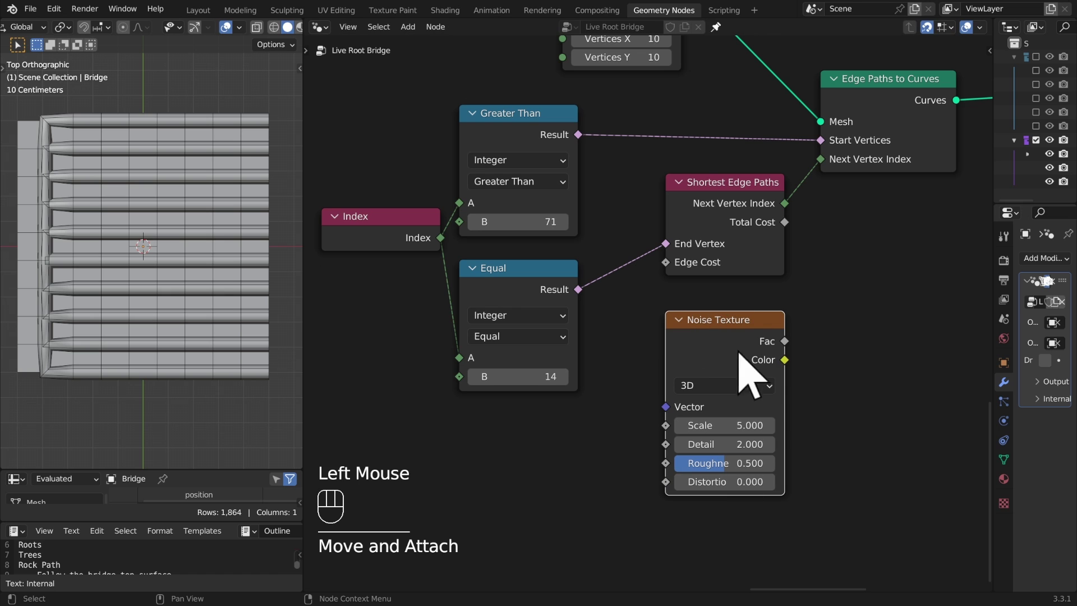
{"action": "left_click_drag", "start_coordinate": [784, 341], "coordinate": [667, 262]}
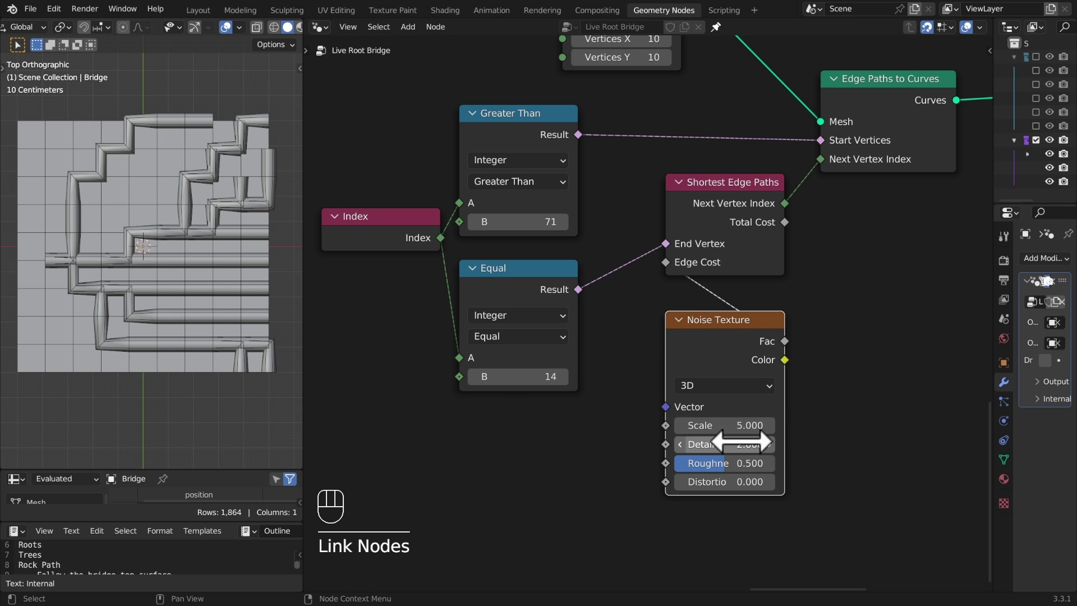
Set the Noise Texture's Detail to 0 and Scale to 8.2, and set B of the Equal node to 13
{"action": "left_click_drag", "start_coordinate": [744, 445], "coordinate": [718, 425]}
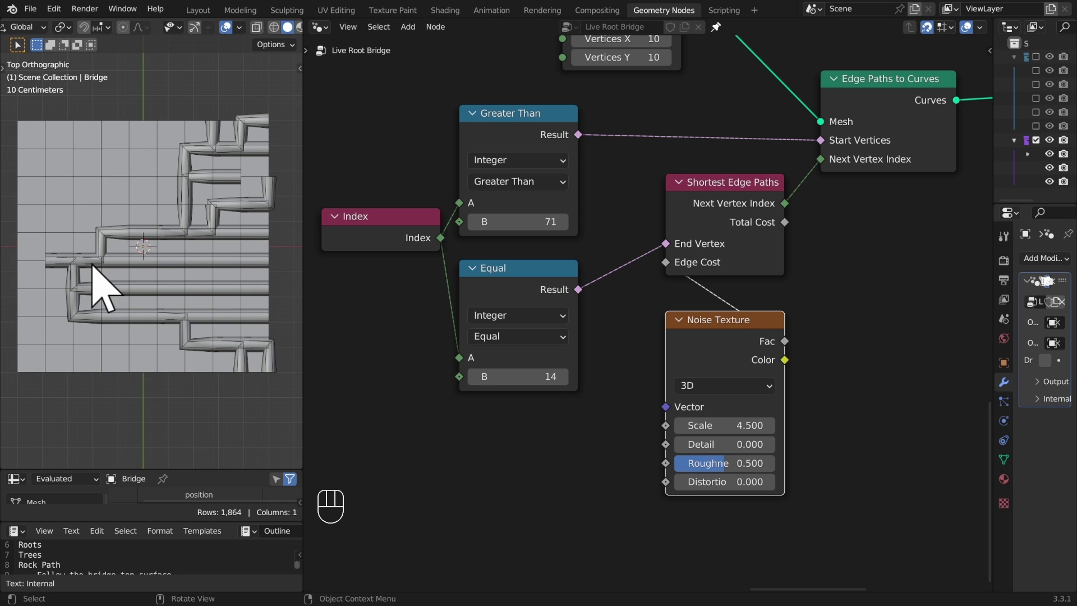
{"action": "mouse_move", "coordinate": [728, 425]}
{"action": "left_mouse_down"}
{"action": "mouse_move", "coordinate": [719, 426]}
{"action": "mouse_move", "coordinate": [868, 425]}
{"action": "mouse_move", "coordinate": [625, 426]}
{"action": "mouse_move", "coordinate": [733, 427]}
{"action": "left_mouse_up"}
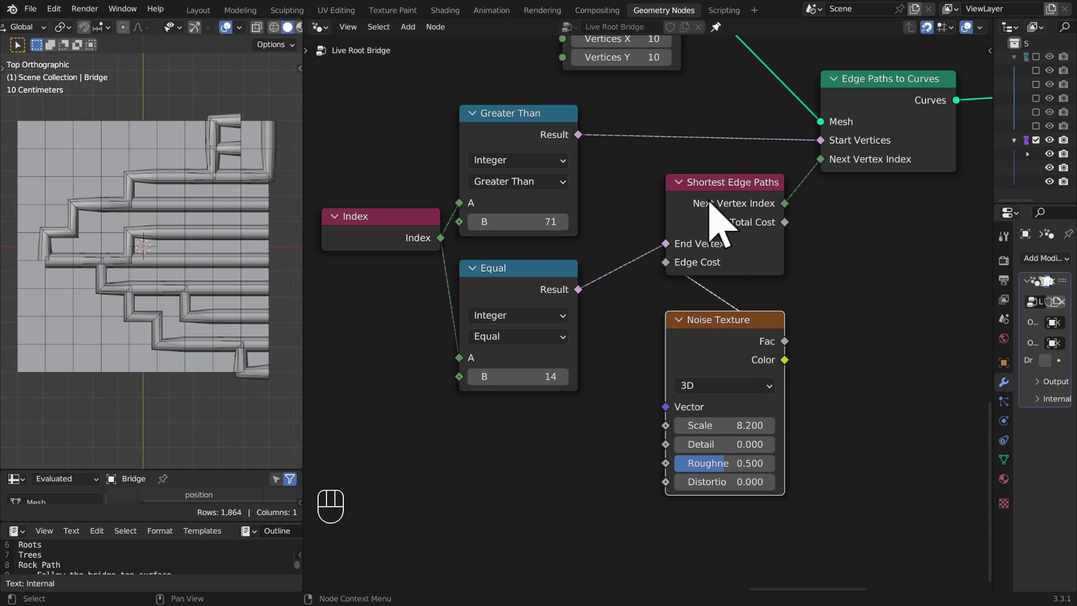
{"action": "mouse_move", "coordinate": [708, 194]}
{"action": "left_mouse_down"}
{"action": "mouse_move", "coordinate": [707, 227]}
{"action": "mouse_move", "coordinate": [709, 211]}
{"action": "left_mouse_up"}
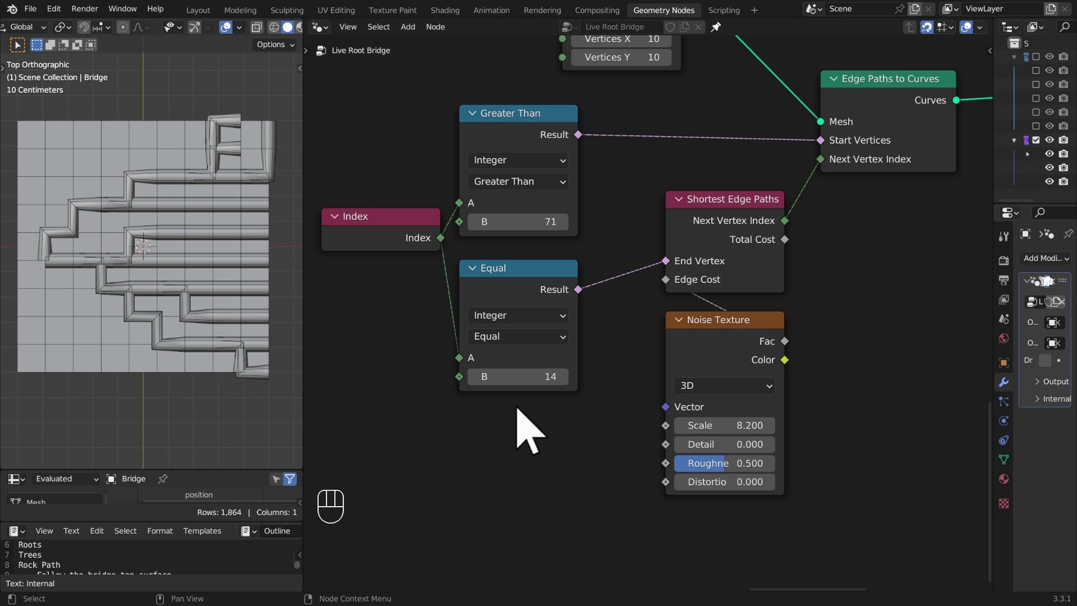
{"action": "left_click_drag", "start_coordinate": [482, 375], "coordinate": [572, 396], "text": "shift"}
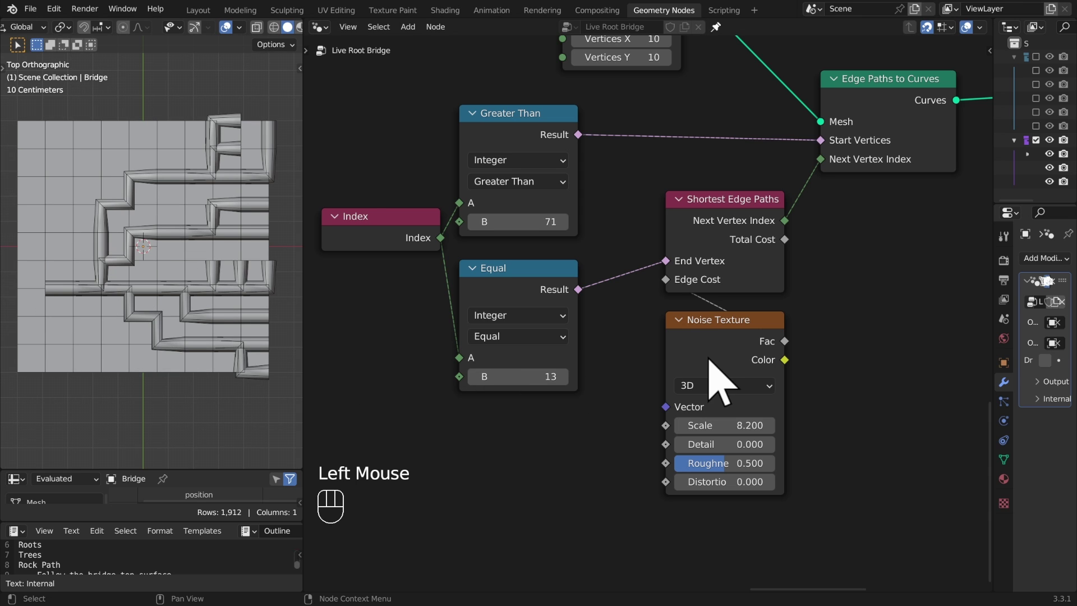
Move the Curve to Mesh, Curve Circle and Join Geometry nodes farther from Edge Paths to Curves to free space
{"action": "scroll", "coordinate": [678, 264], "scroll_direction": "down", "scroll_amount": 2}
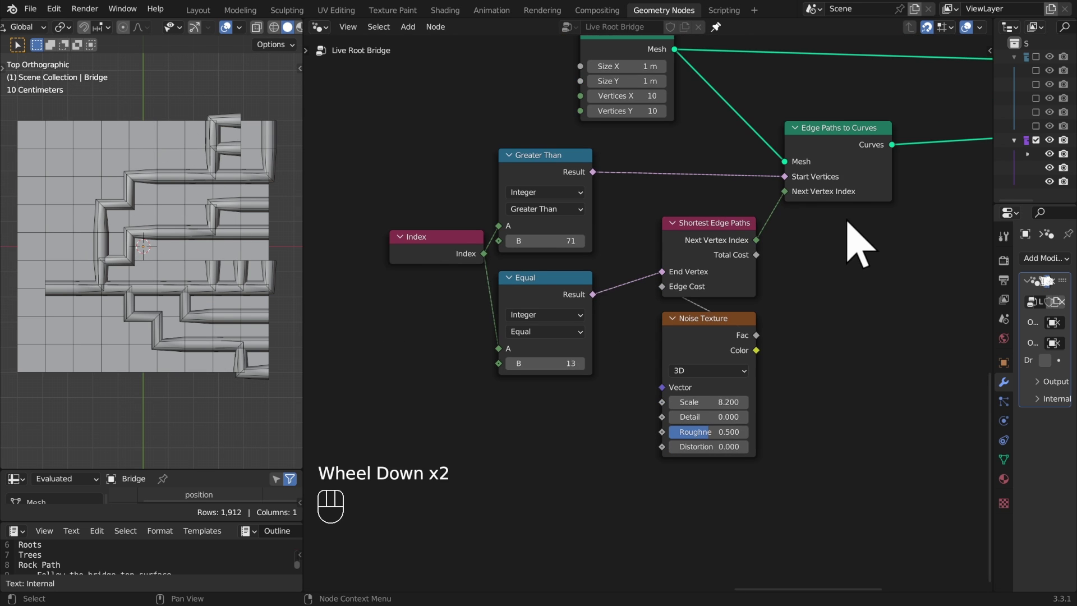
{"action": "middle_click_drag", "start_coordinate": [854, 241], "coordinate": [505, 301]}
{"action": "left_click_drag", "start_coordinate": [690, 104], "coordinate": [727, 247]}
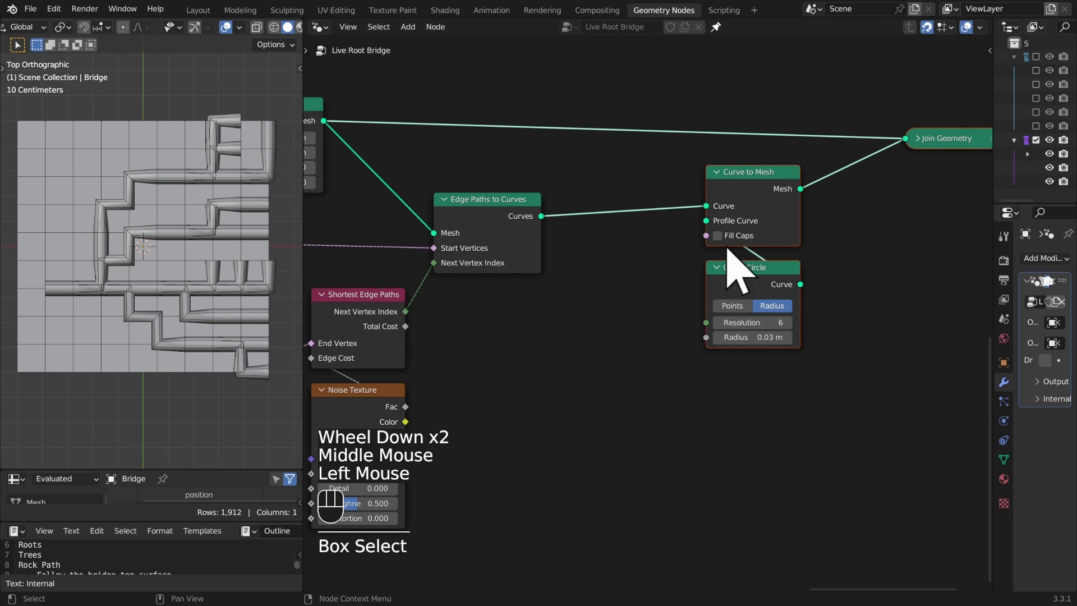
{"action": "key", "text": "g"}
{"action": "left_click", "coordinate": [759, 219]}
Insert a Set Spline Type node between Edge Paths to Curves and Curve to Mesh, with the type set to NURBS
{"action": "key", "text": "shift+a"}
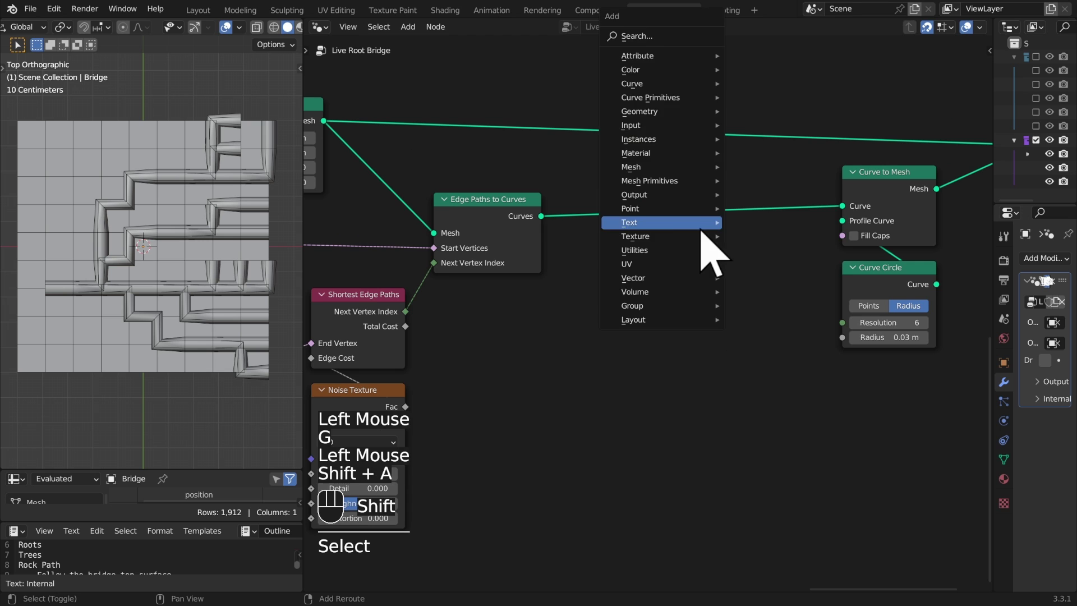
{"action": "mouse_move", "coordinate": [646, 83]}
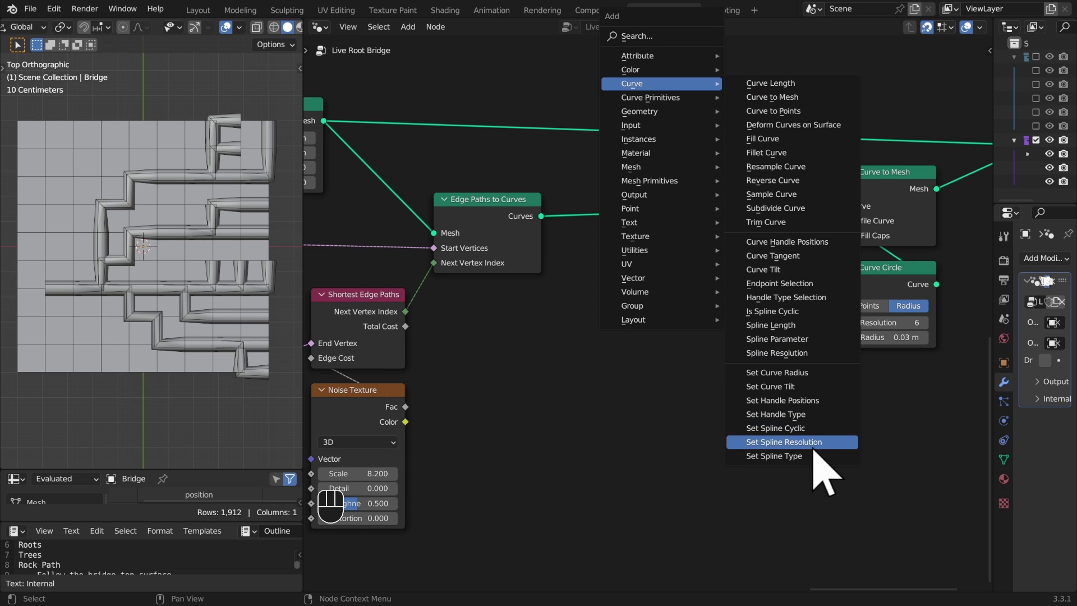
{"action": "left_click", "coordinate": [794, 456]}
{"action": "left_click", "coordinate": [602, 192]}
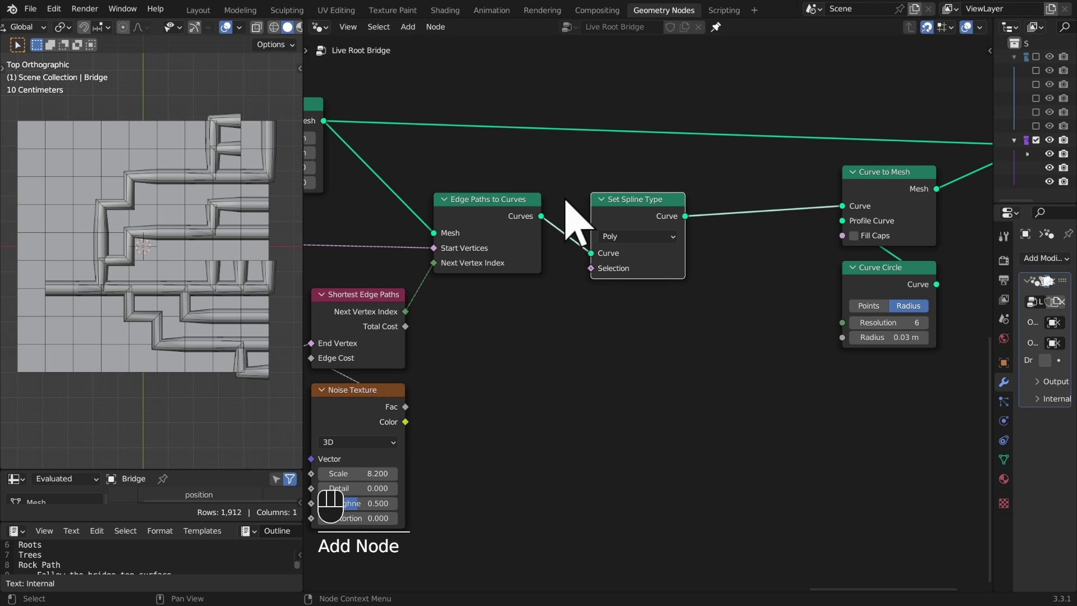
{"action": "scroll", "coordinate": [617, 219], "scroll_direction": "up", "scroll_amount": 4}
{"action": "key", "text": "g"}
{"action": "left_click", "coordinate": [585, 147]}
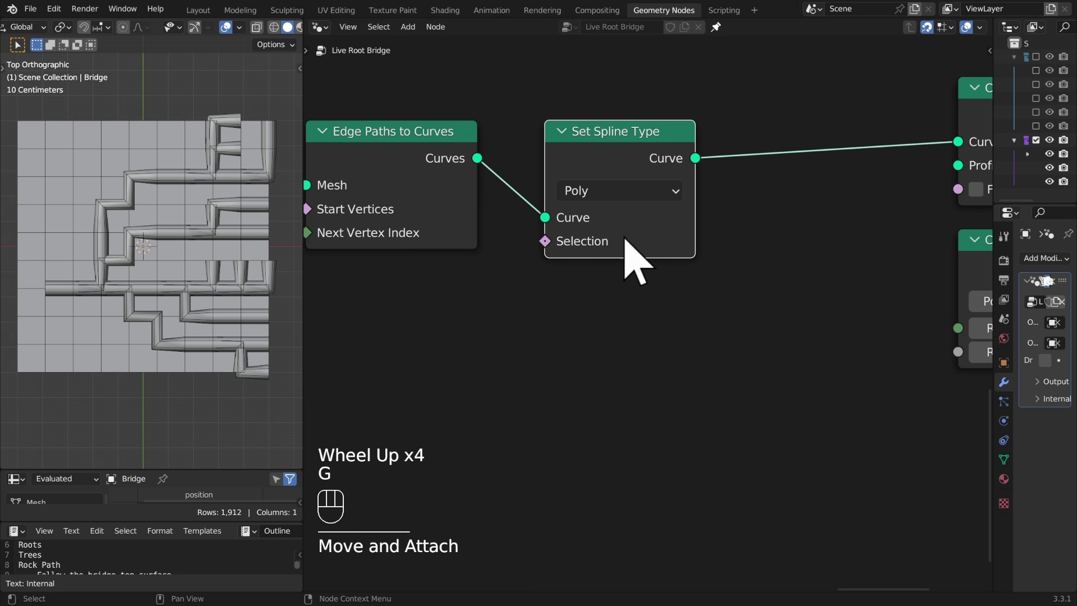
{"action": "left_click", "coordinate": [645, 193]}
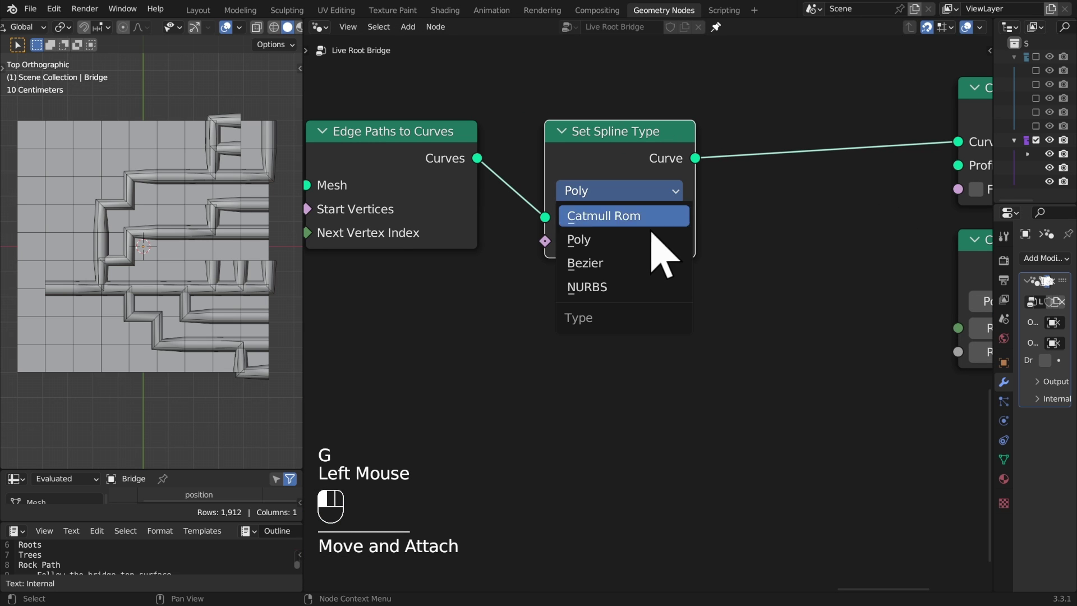
{"action": "left_click", "coordinate": [640, 288]}
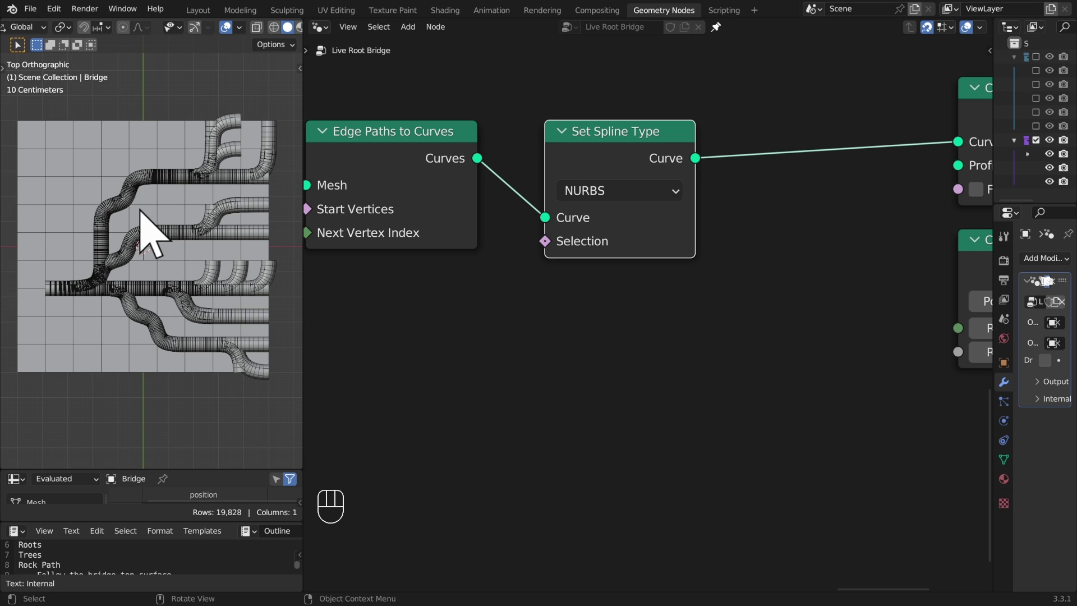
Insert a Set Curve Radius node between Set Spline Type and Curve to Mesh
{"action": "middle_click_drag", "start_coordinate": [567, 247], "coordinate": [549, 258]}
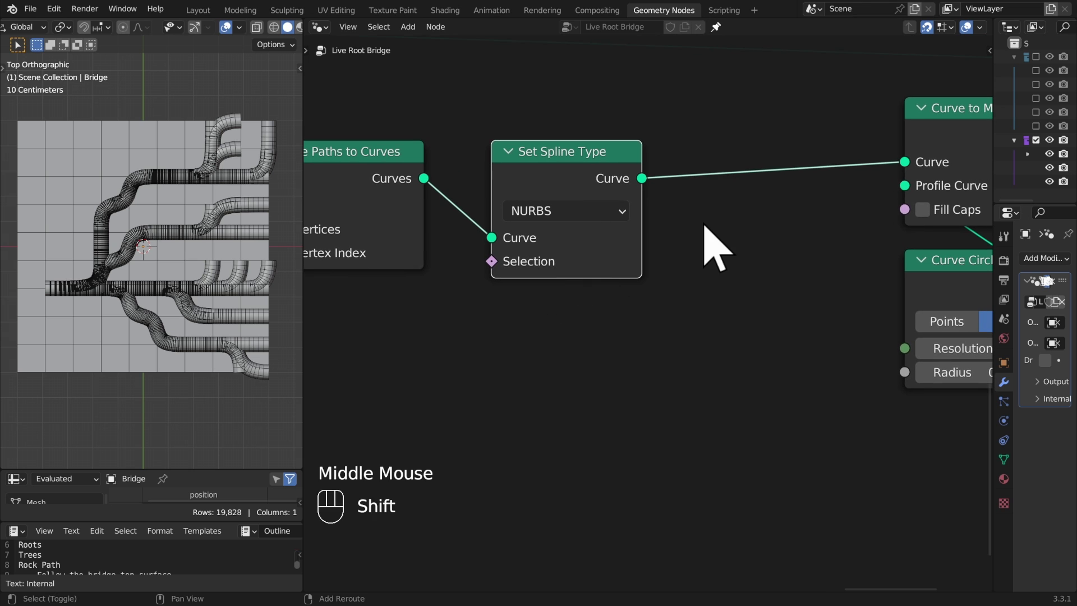
{"action": "key", "text": "shift+a"}
{"action": "mouse_move", "coordinate": [706, 225]}
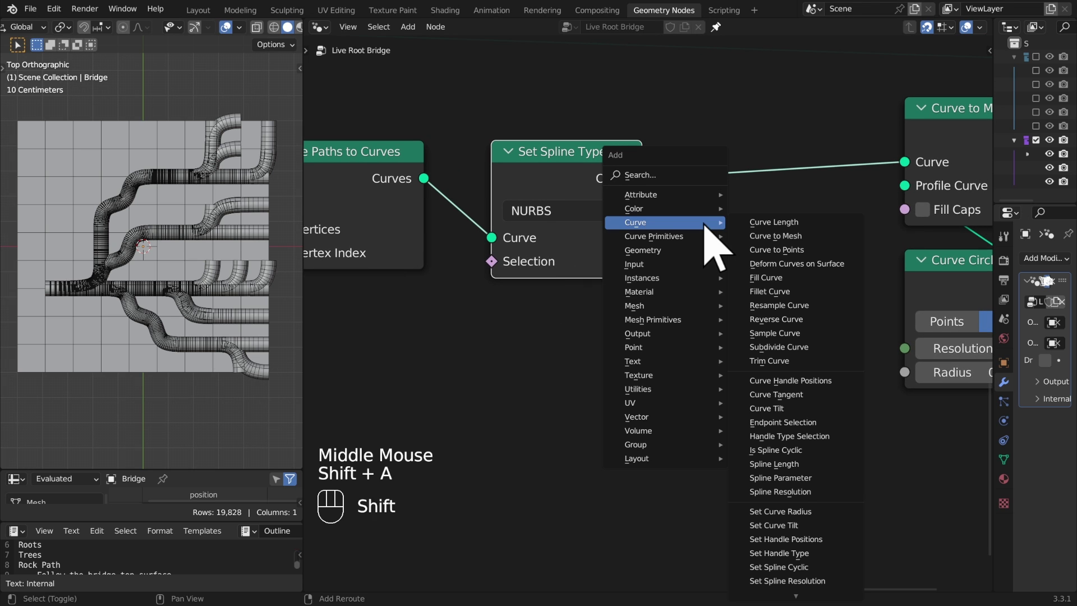
{"action": "left_click", "coordinate": [786, 511]}
{"action": "left_click", "coordinate": [729, 157]}
{"action": "key", "text": "g"}
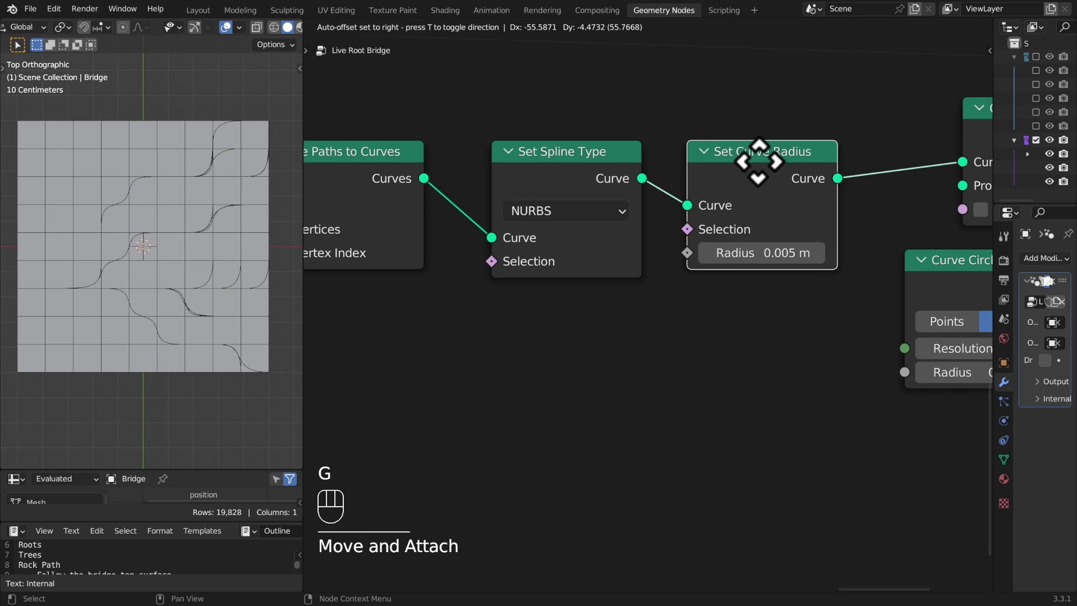
{"action": "left_click", "coordinate": [757, 164]}
Add a Spline Parameter node and link its Factor output to the Radius of Set Curve Radius
{"action": "key", "text": "shift+a"}
{"action": "mouse_move", "coordinate": [785, 318]}
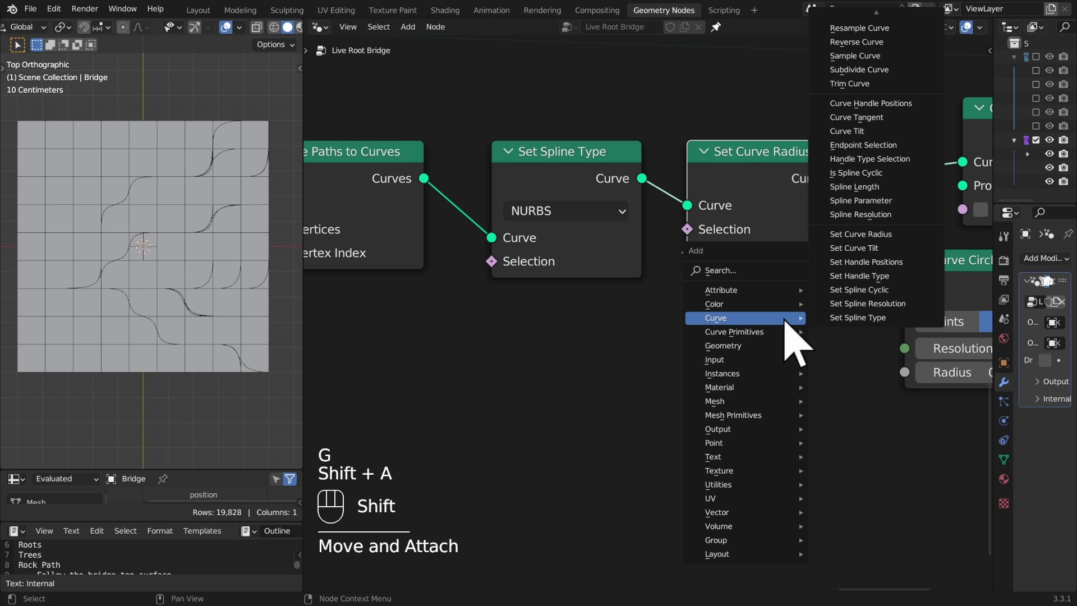
{"action": "left_click", "coordinate": [872, 201]}
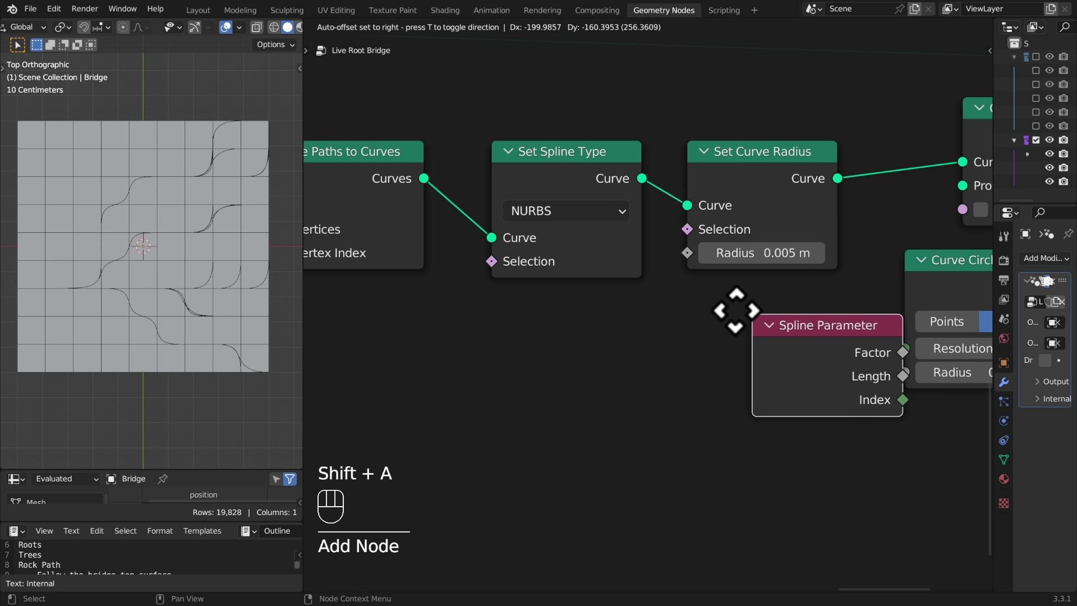
{"action": "left_click", "coordinate": [691, 298]}
{"action": "left_click_drag", "start_coordinate": [838, 330], "coordinate": [818, 320]}
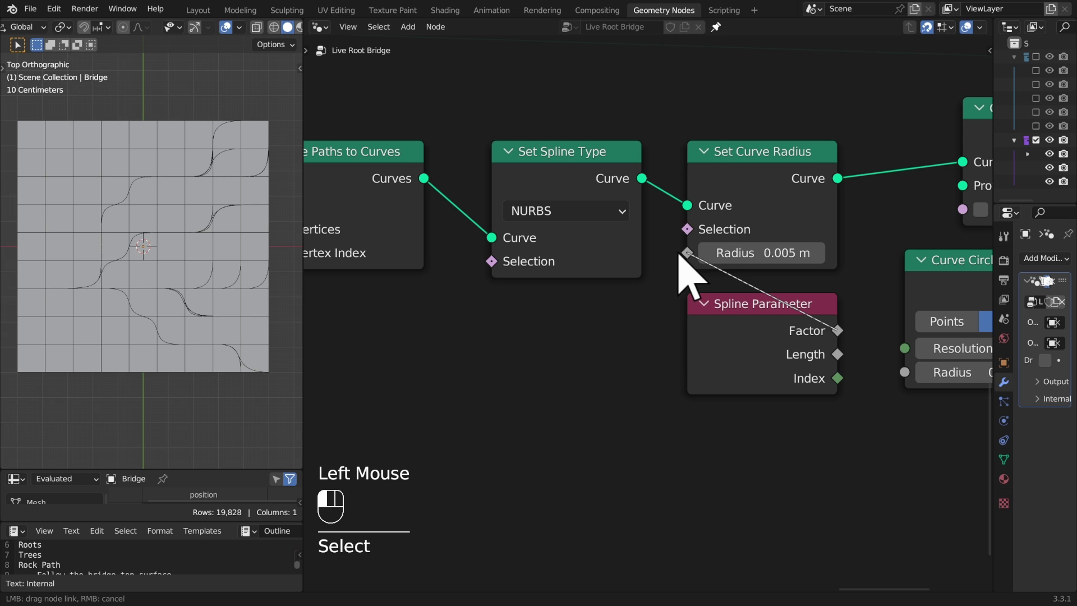
{"action": "left_click_drag", "start_coordinate": [679, 254], "coordinate": [686, 254]}
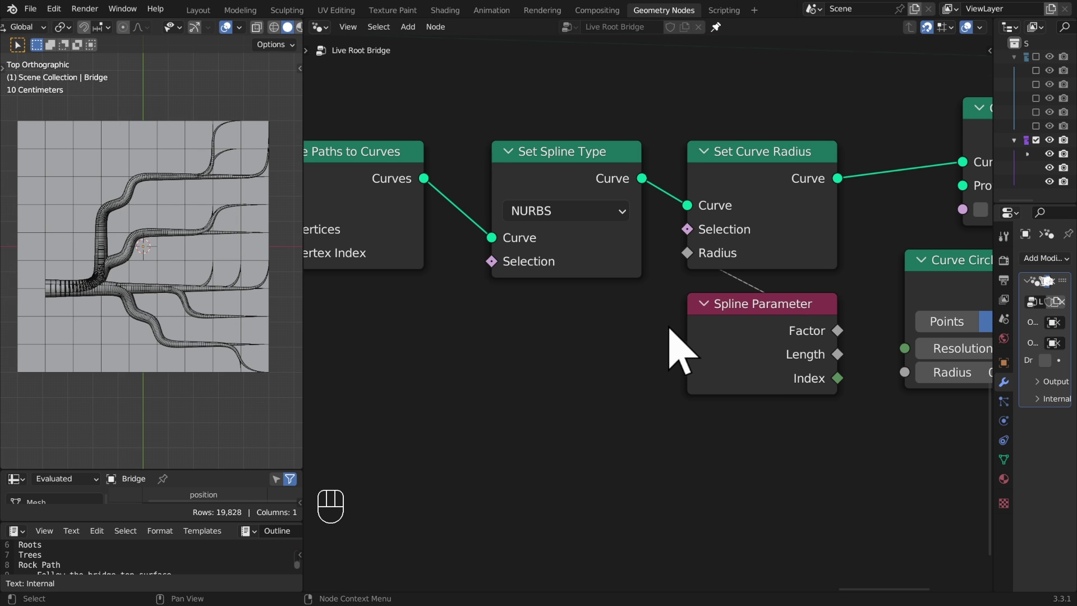
Add a reroute on the Grid's mesh links, place it above Edge Paths to Curves, and move the Grid node away from it
{"action": "scroll", "coordinate": [670, 331], "scroll_direction": "down", "scroll_amount": 9}
{"action": "middle_click_drag", "start_coordinate": [678, 349], "coordinate": [730, 295]}
{"action": "left_click", "coordinate": [541, 190]}
{"action": "key", "text": "g"}
{"action": "left_click", "coordinate": [630, 200]}
{"action": "right_click_drag", "start_coordinate": [630, 191], "coordinate": [626, 221], "text": "shift"}
{"action": "key", "text": "g"}
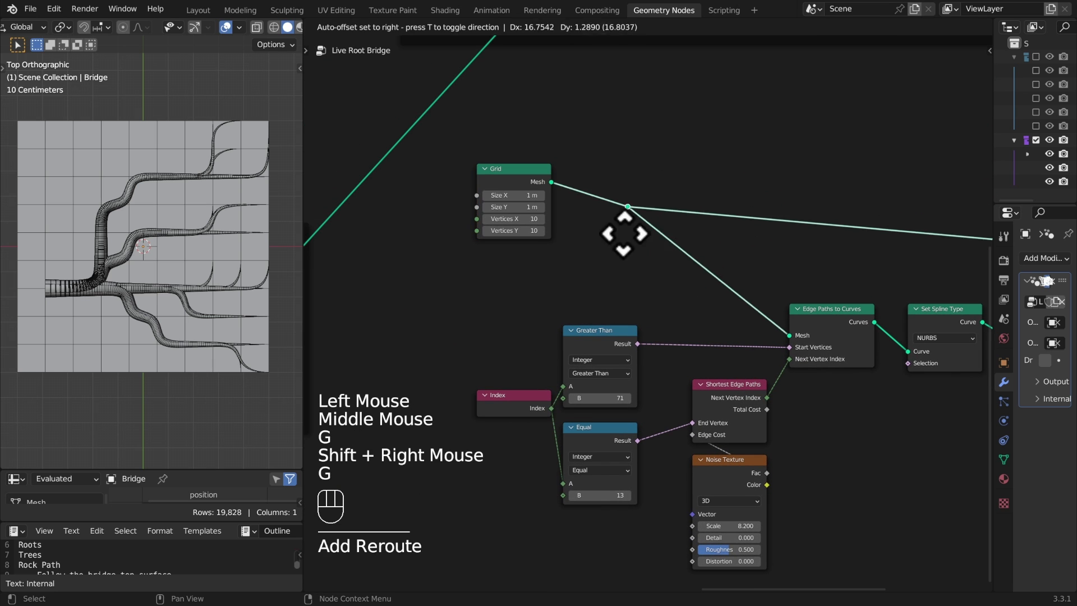
{"action": "left_click", "coordinate": [754, 254]}
{"action": "key", "text": "g"}
{"action": "left_click", "coordinate": [578, 193]}
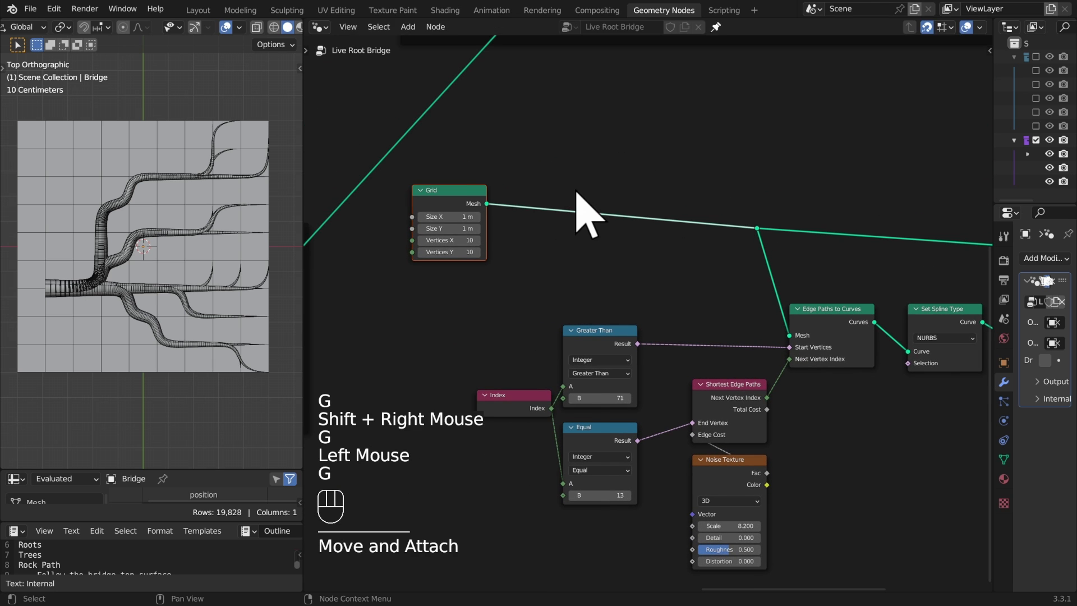
Insert the Noise Displacement node group between the Grid node and the reroute
{"action": "key", "text": "shift+a"}
{"action": "mouse_move", "coordinate": [523, 412]}
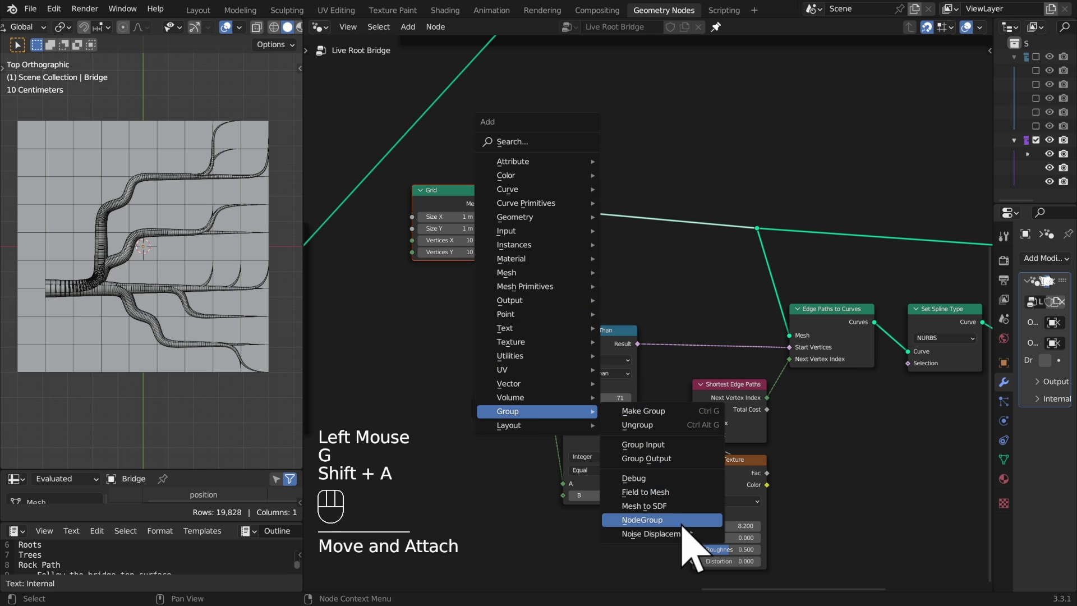
{"action": "left_click", "coordinate": [682, 533]}
{"action": "left_click", "coordinate": [579, 158]}
{"action": "middle_click_drag", "start_coordinate": [680, 203], "coordinate": [731, 246]}
{"action": "middle_click_drag", "start_coordinate": [187, 243], "coordinate": [204, 175]}
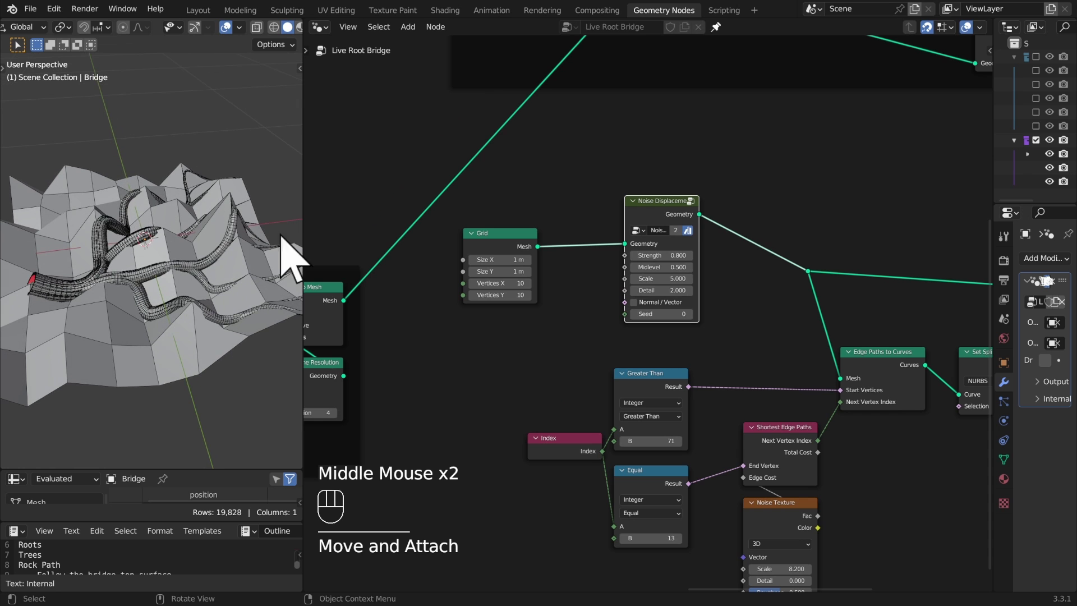
Cut the link from the reroute to Join Geometry so only the root curves are output
{"action": "middle_click_drag", "start_coordinate": [778, 305], "coordinate": [505, 247]}
{"action": "middle_click_drag", "start_coordinate": [734, 306], "coordinate": [612, 291]}
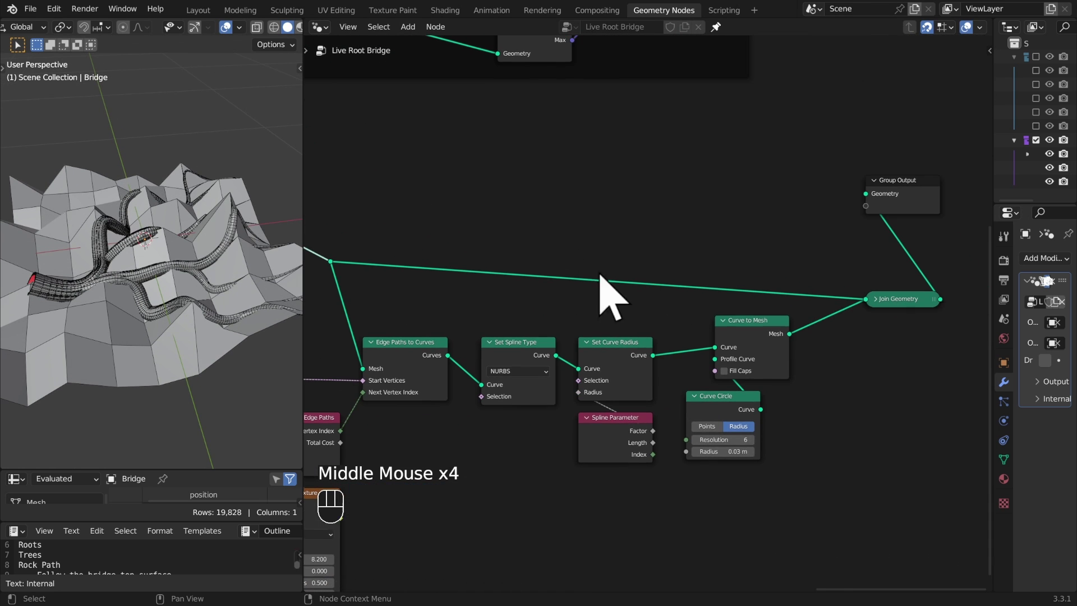
{"action": "right_click_drag", "start_coordinate": [856, 337], "coordinate": [904, 250], "text": "ctrl"}
{"action": "middle_click_drag", "start_coordinate": [292, 224], "coordinate": [214, 230]}
{"action": "middle_click_drag", "start_coordinate": [213, 230], "coordinate": [150, 289]}
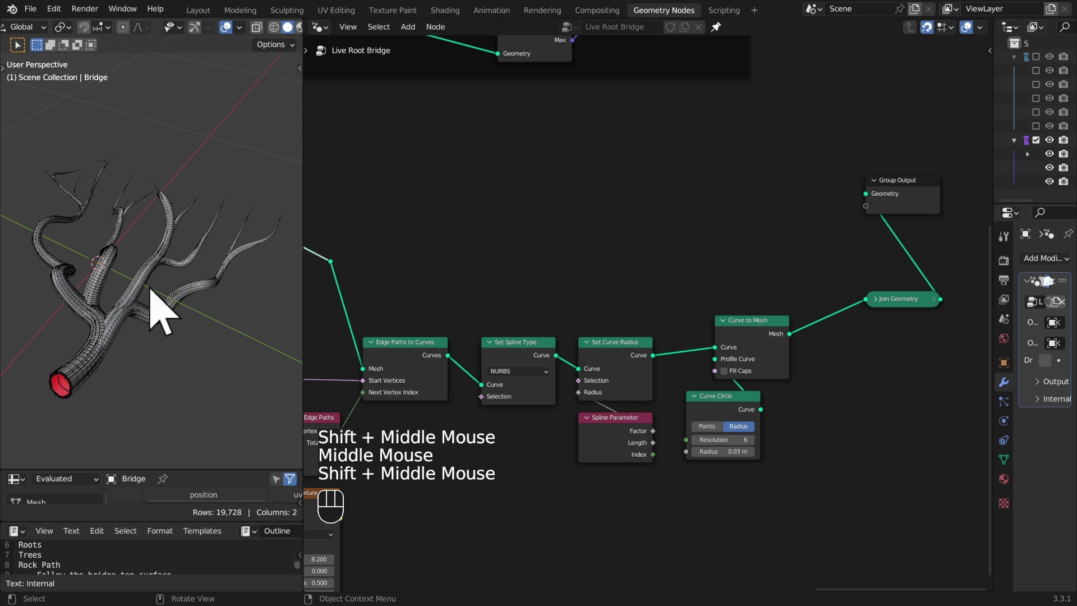
Enable Normal / Vector on the Noise Displacement node and set its Scale to 5.28
{"action": "middle_click_drag", "start_coordinate": [404, 289], "coordinate": [759, 339]}
{"action": "scroll", "coordinate": [558, 351], "scroll_direction": "up", "scroll_amount": 3}
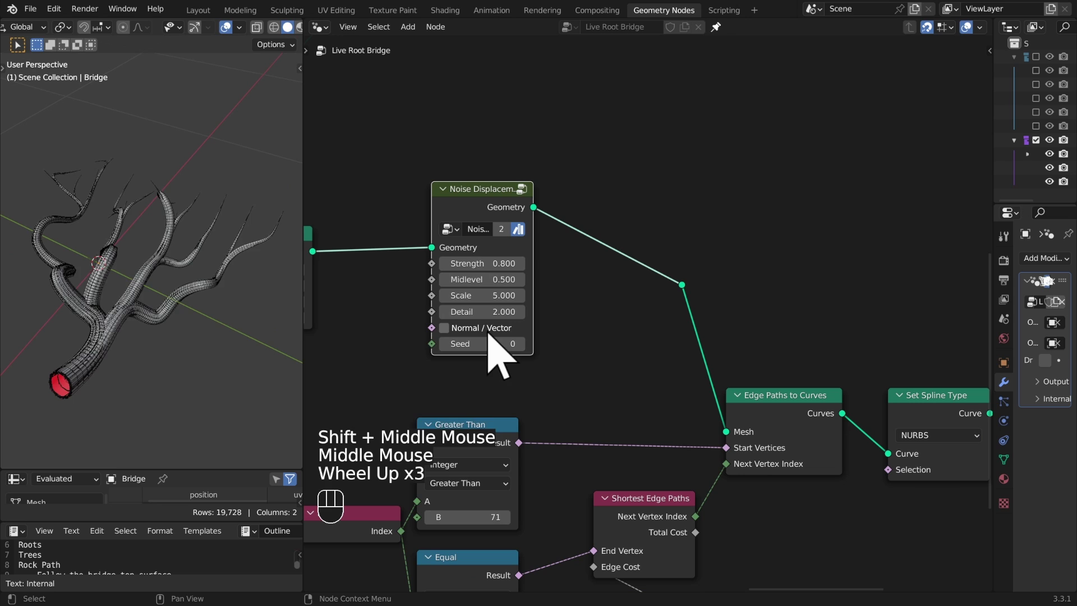
{"action": "left_click", "coordinate": [487, 335]}
{"action": "middle_click_drag", "start_coordinate": [253, 308], "coordinate": [152, 295]}
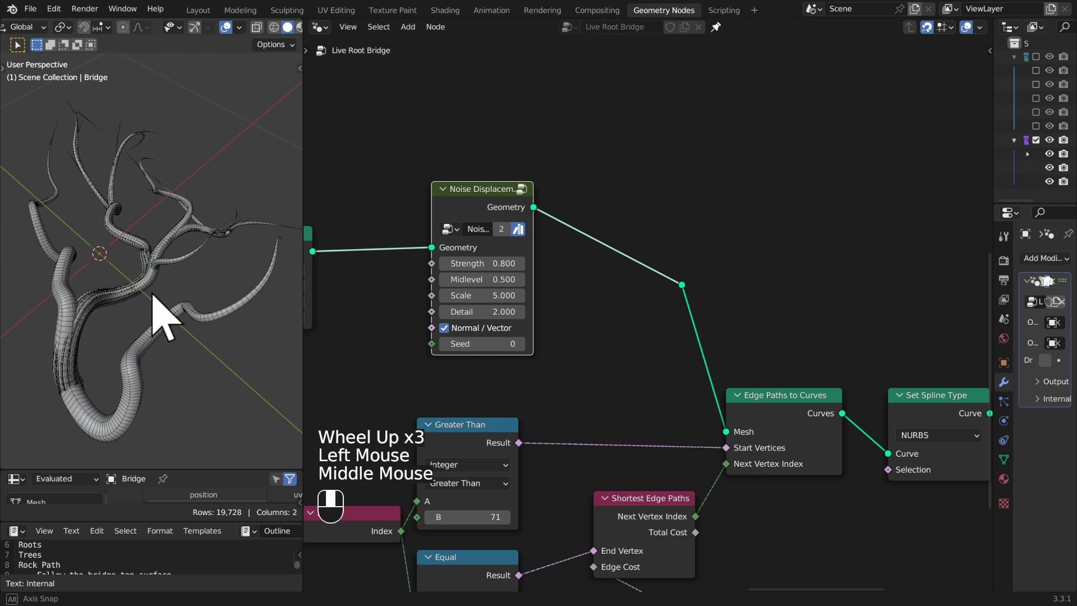
{"action": "mouse_move", "coordinate": [482, 295]}
{"action": "left_mouse_down", "text": "shift"}
{"action": "mouse_move", "coordinate": [432, 295]}
{"action": "mouse_move", "coordinate": [497, 295]}
{"action": "mouse_move", "coordinate": [469, 295]}
{"action": "left_mouse_up", "text": "shift"}
{"action": "middle_click_drag", "start_coordinate": [185, 213], "coordinate": [168, 314]}
Delete the reroute while keeping the Noise Displacement output connected to Edge Paths to Curves
{"action": "middle_click_drag", "start_coordinate": [531, 329], "coordinate": [627, 274]}
{"action": "scroll", "coordinate": [618, 281], "scroll_direction": "down", "scroll_amount": 2}
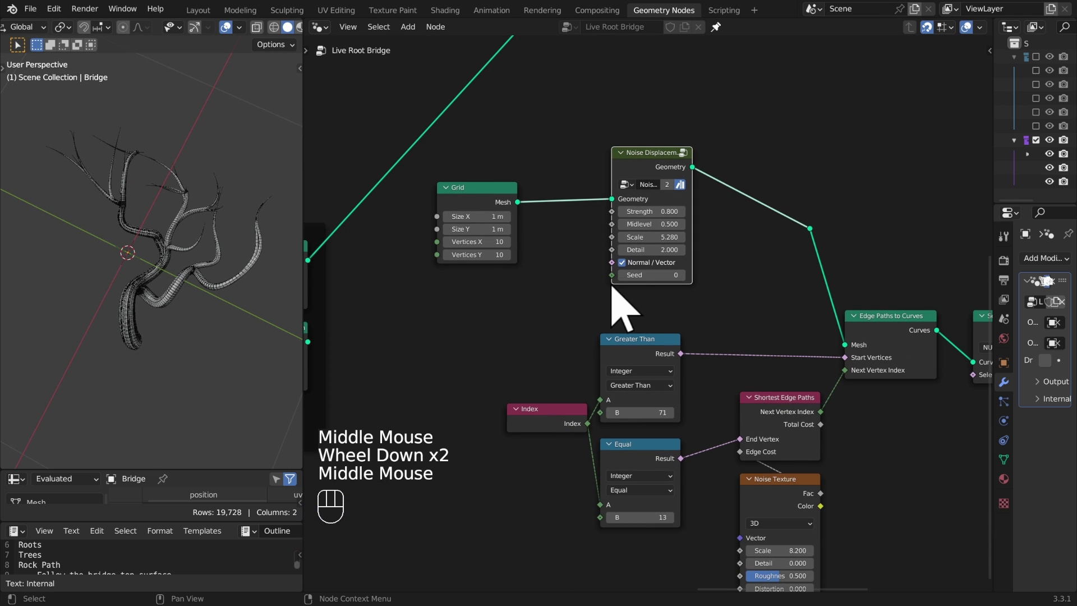
{"action": "left_click", "coordinate": [811, 225]}
{"action": "key", "text": "ctrl+x"}
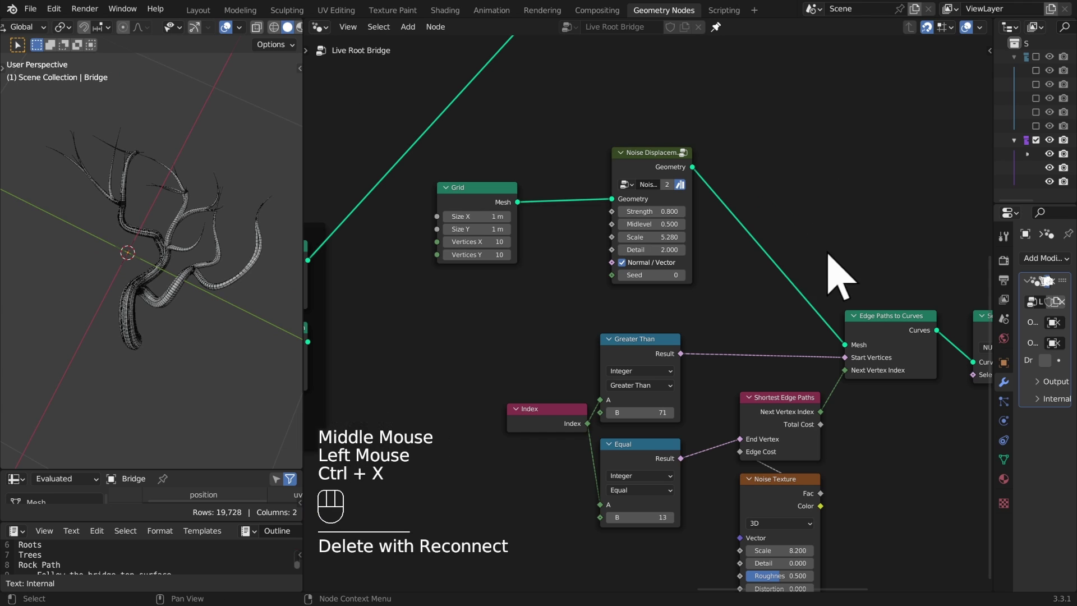